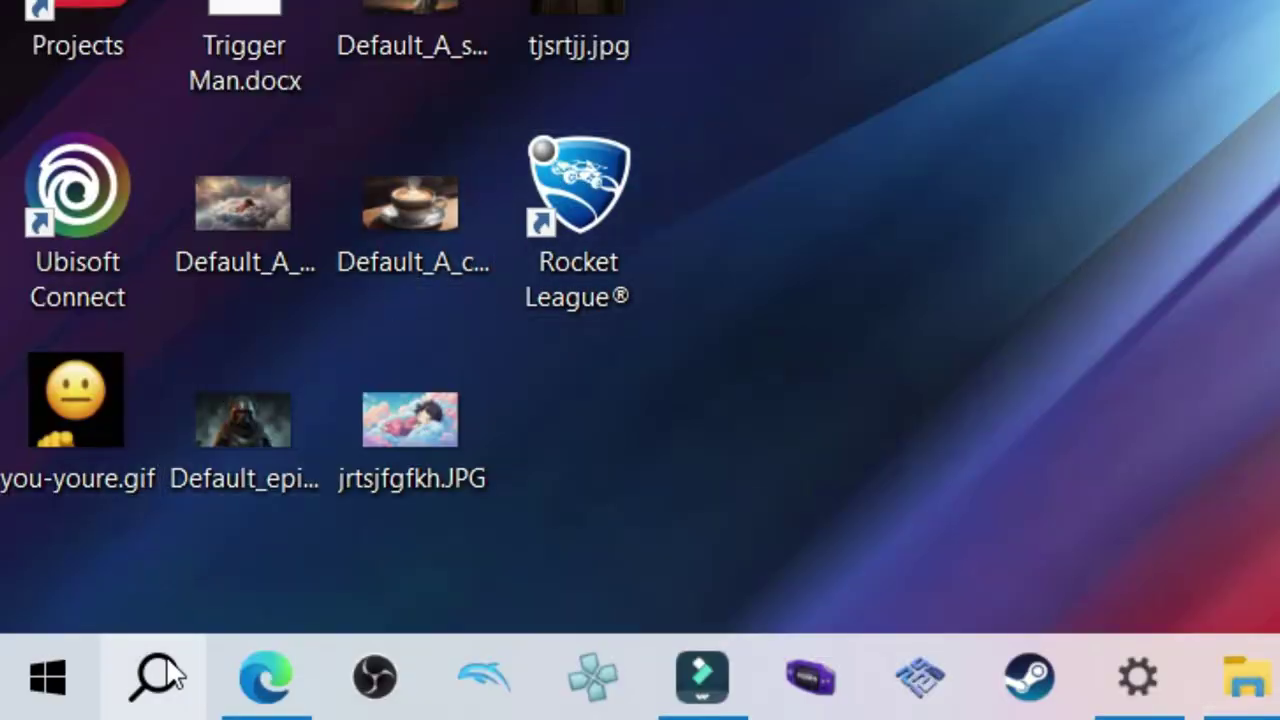
Step: Find Bluetooth settings through Windows search and start adding a Bluetooth device
click(160, 676)
text(bluet)
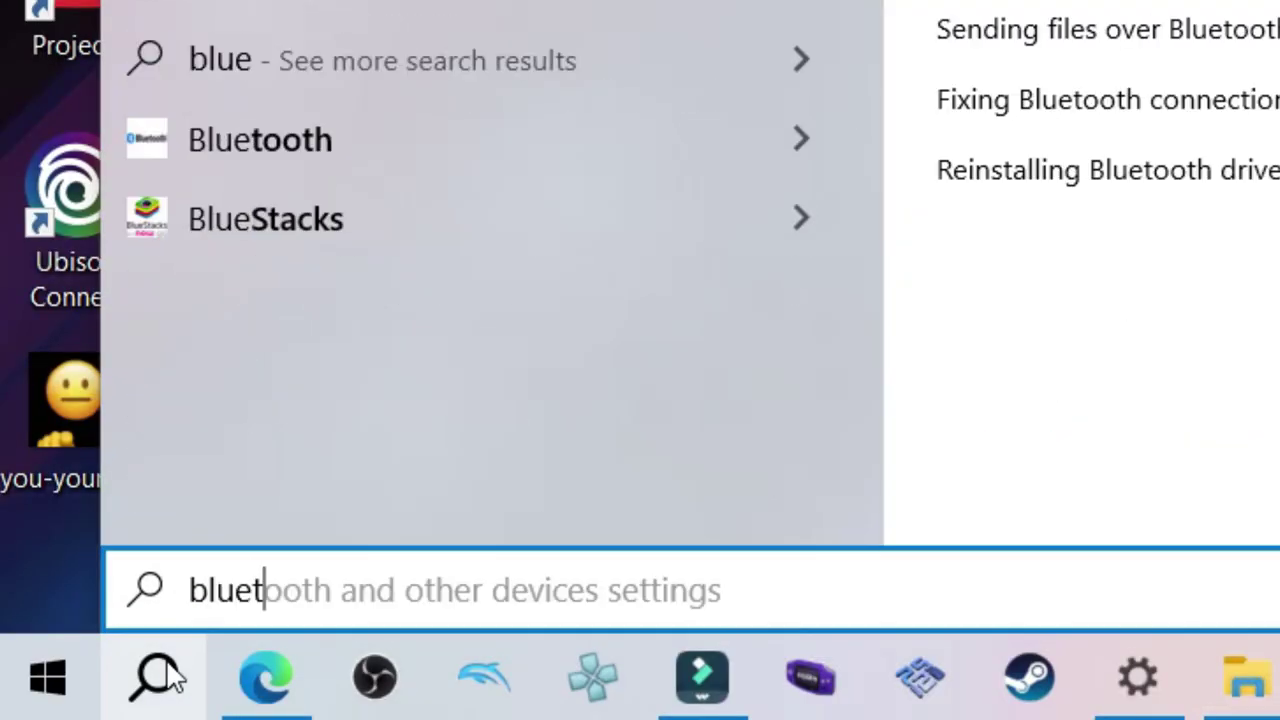
text(ooh)
key(Return)
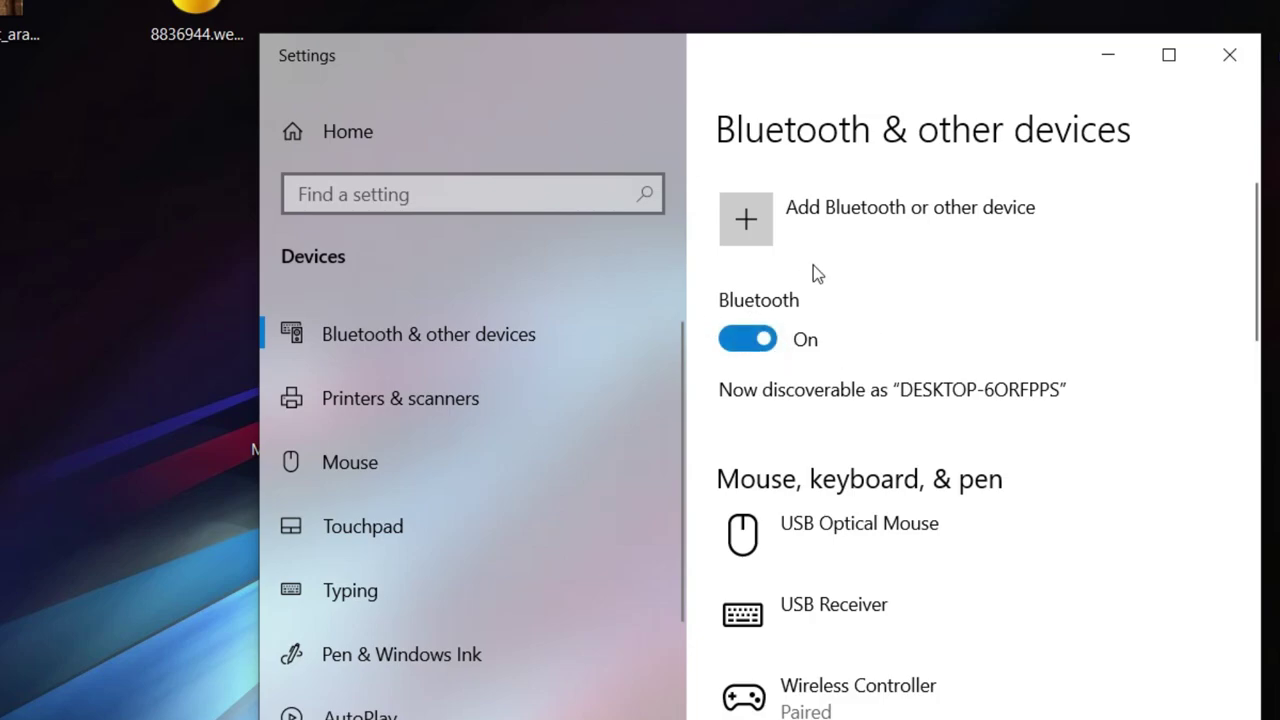
click(791, 220)
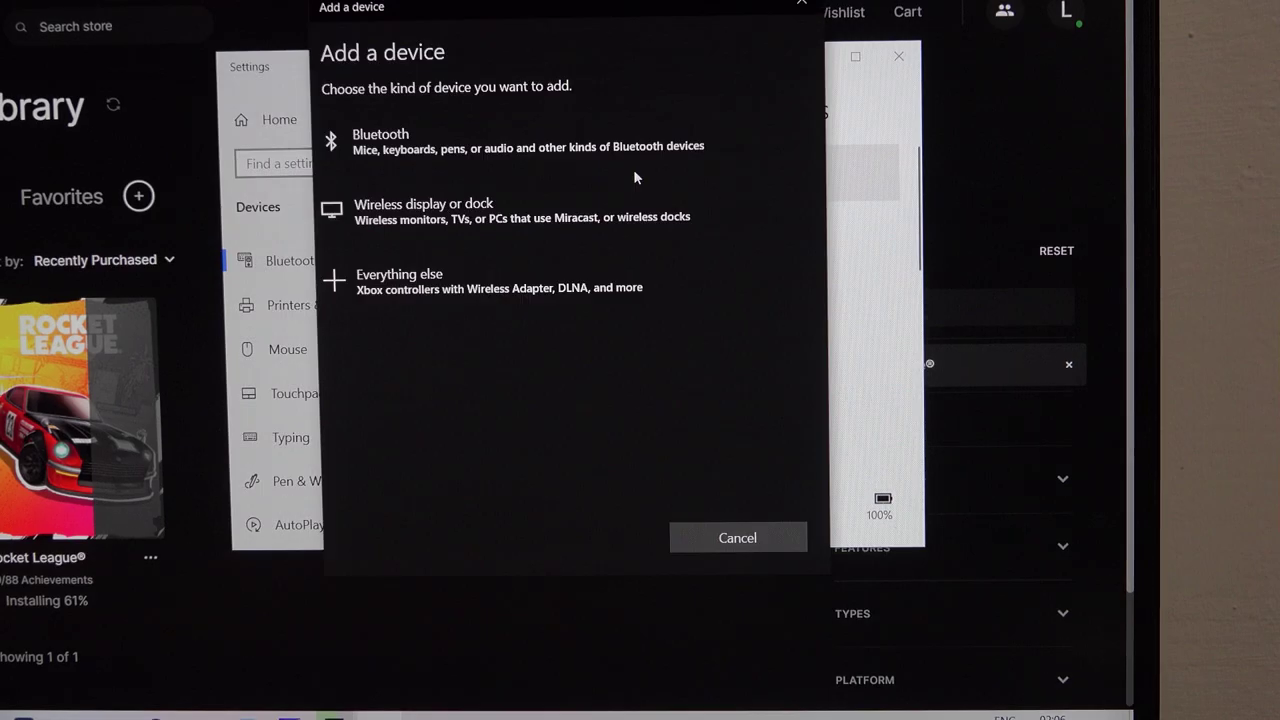
click(530, 162)
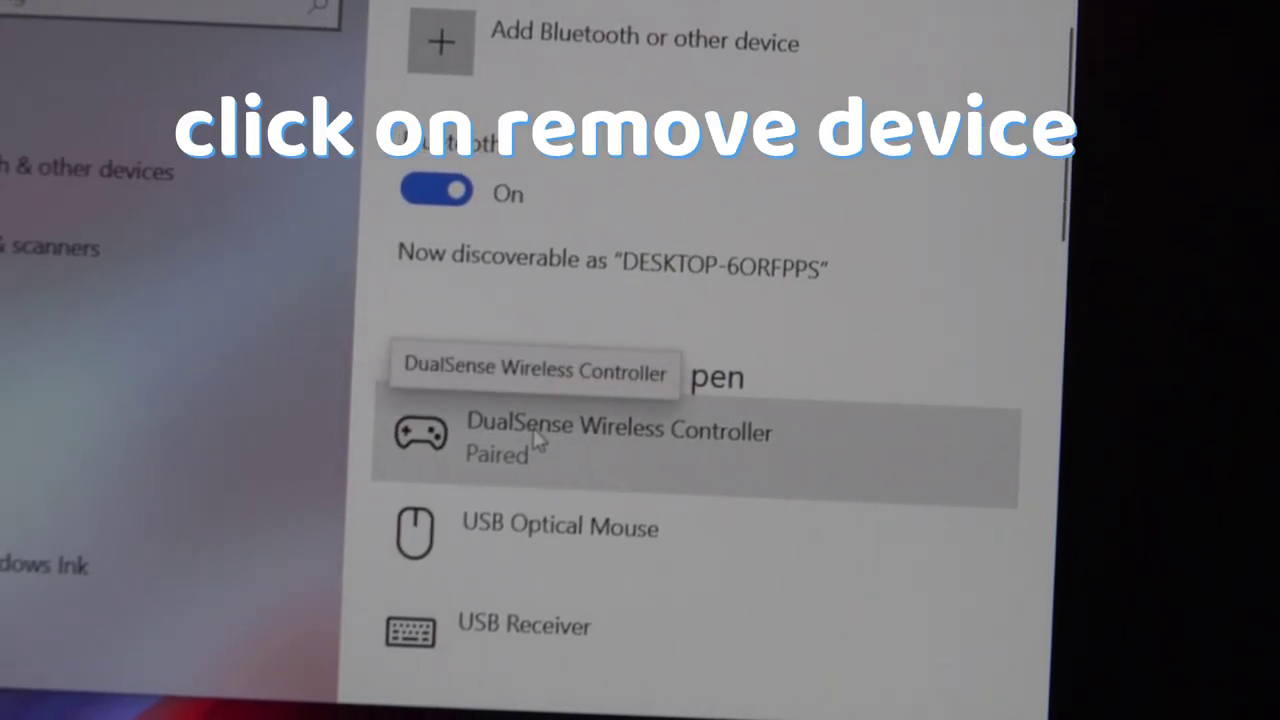
Step: Remove the paired DualSense Wireless Controller from Bluetooth & other devices
click(535, 440)
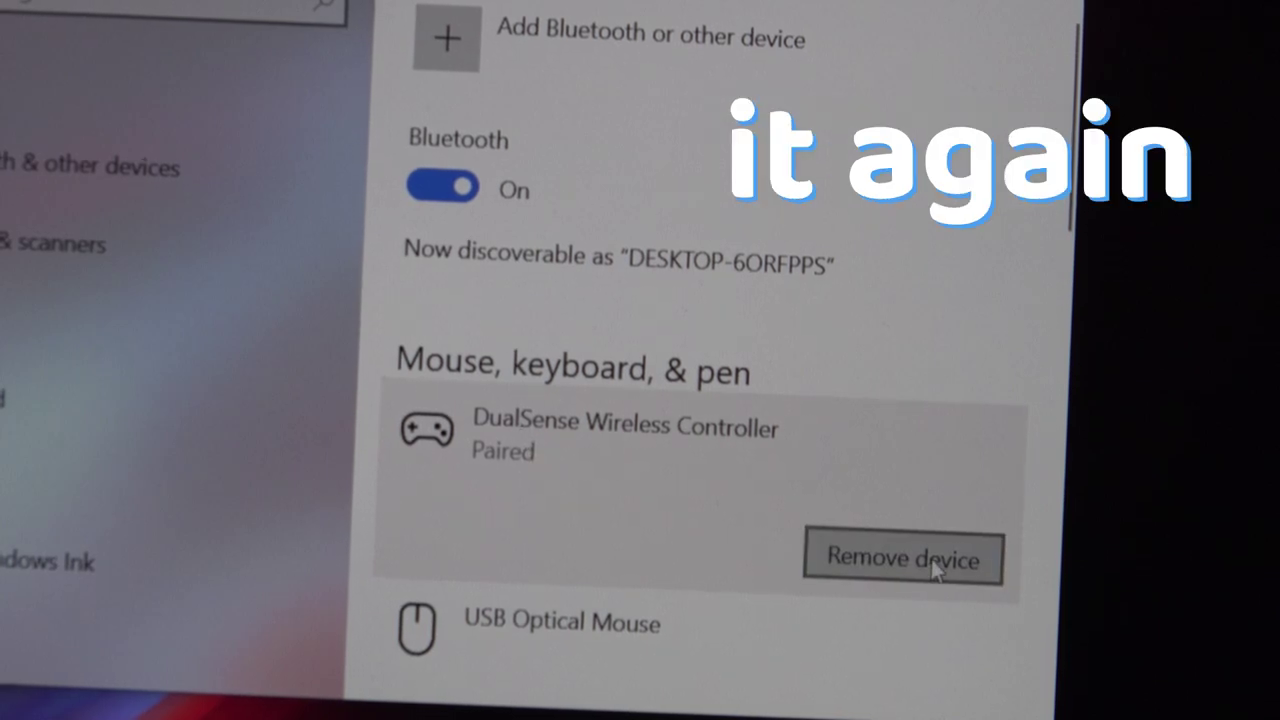
click(932, 558)
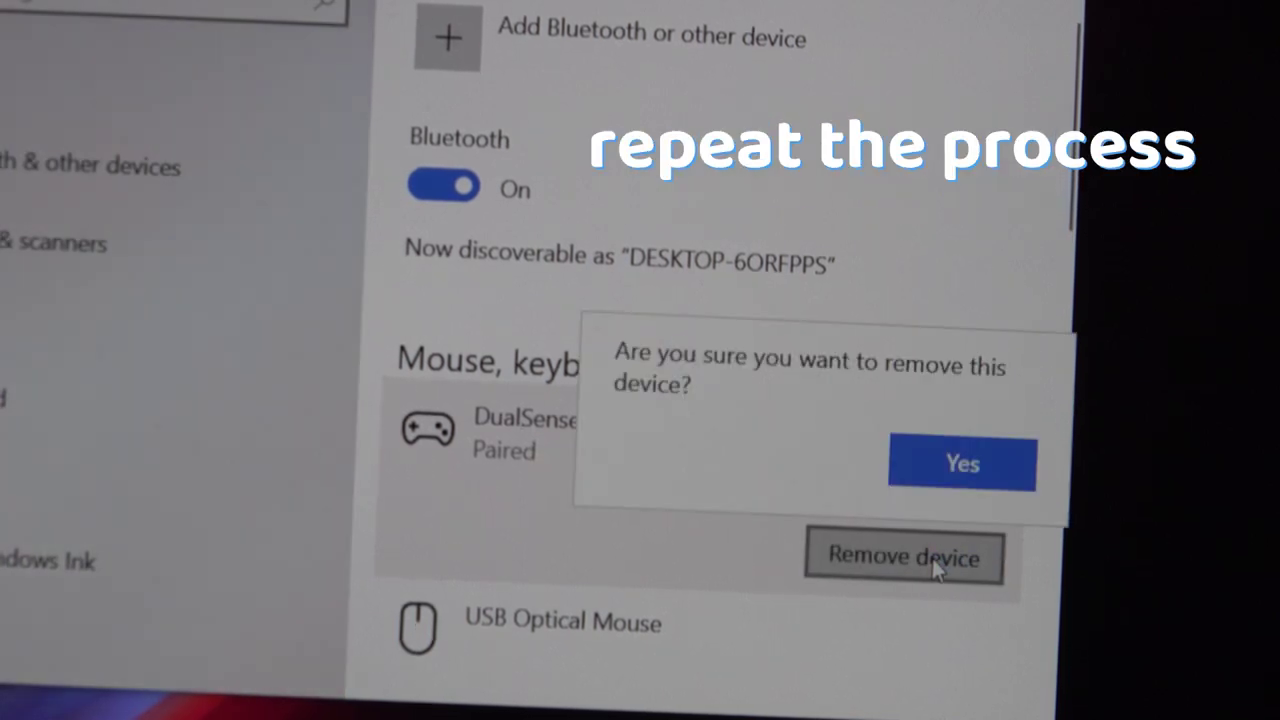
click(991, 488)
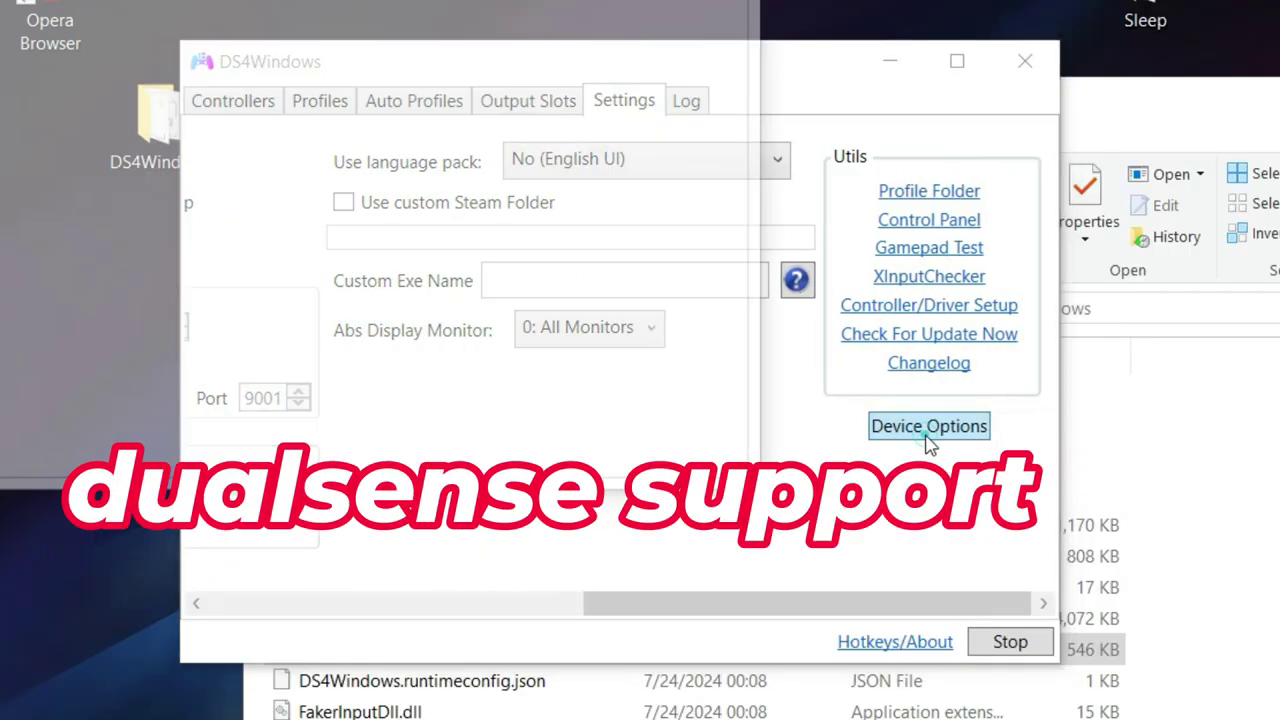
Step: Open Controller Type Options from DS4Windows' Device Options in the Settings tab
click(918, 428)
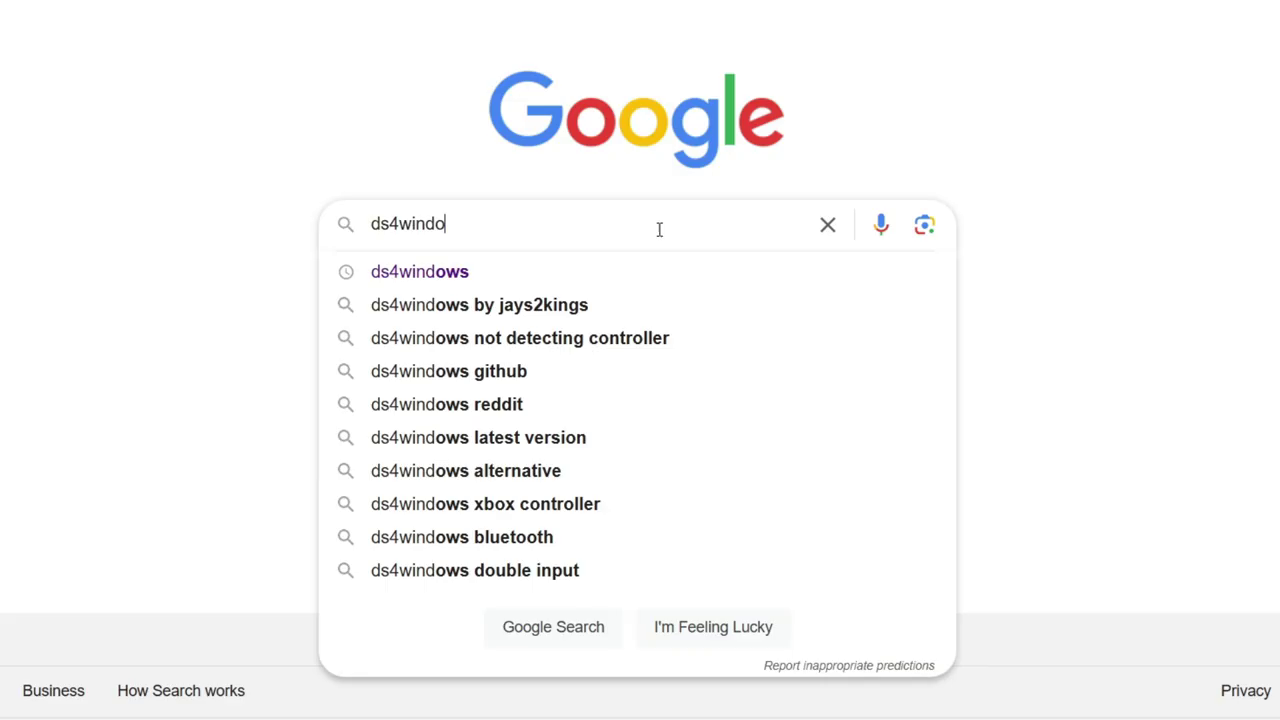
Step: Search Google for 'ds4windows' and scroll through the results
key(Return)
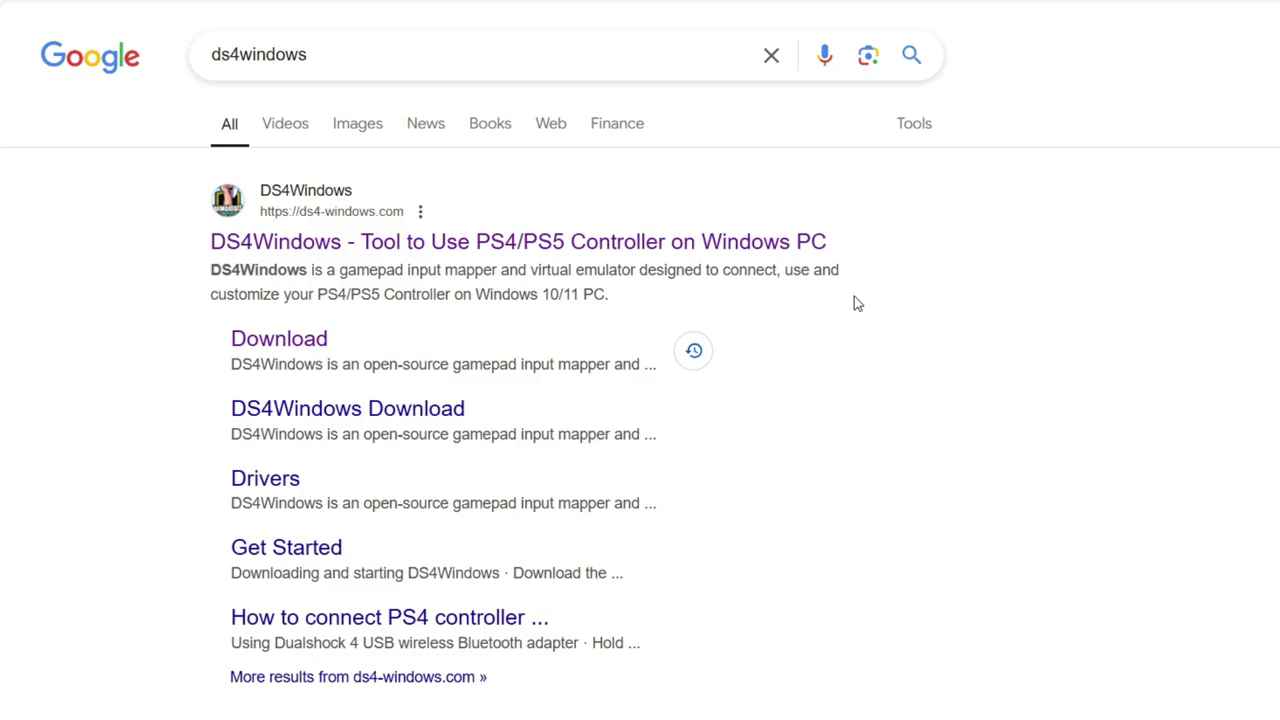
scroll(851, 380, down, 2)
scroll(852, 382, down, 3)
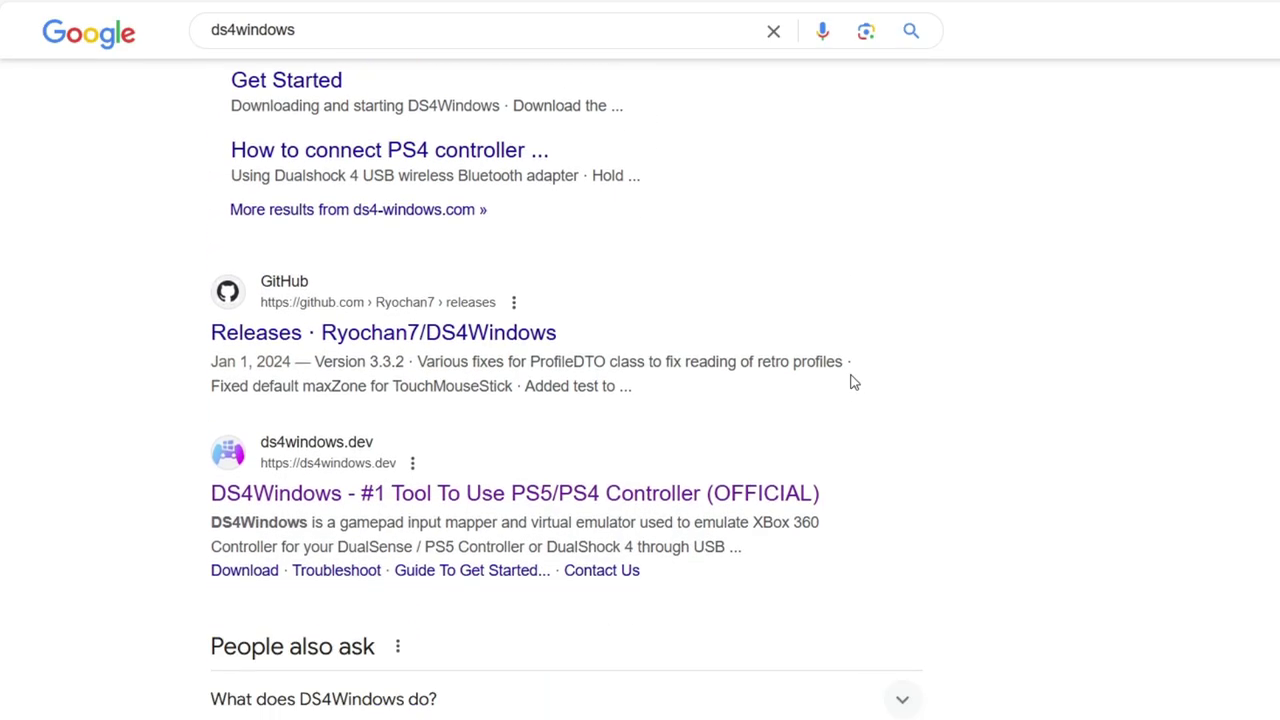
scroll(852, 382, down, 2)
scroll(940, 457, down, 1)
scroll(1000, 523, down, 2)
scroll(1000, 531, up, 8)
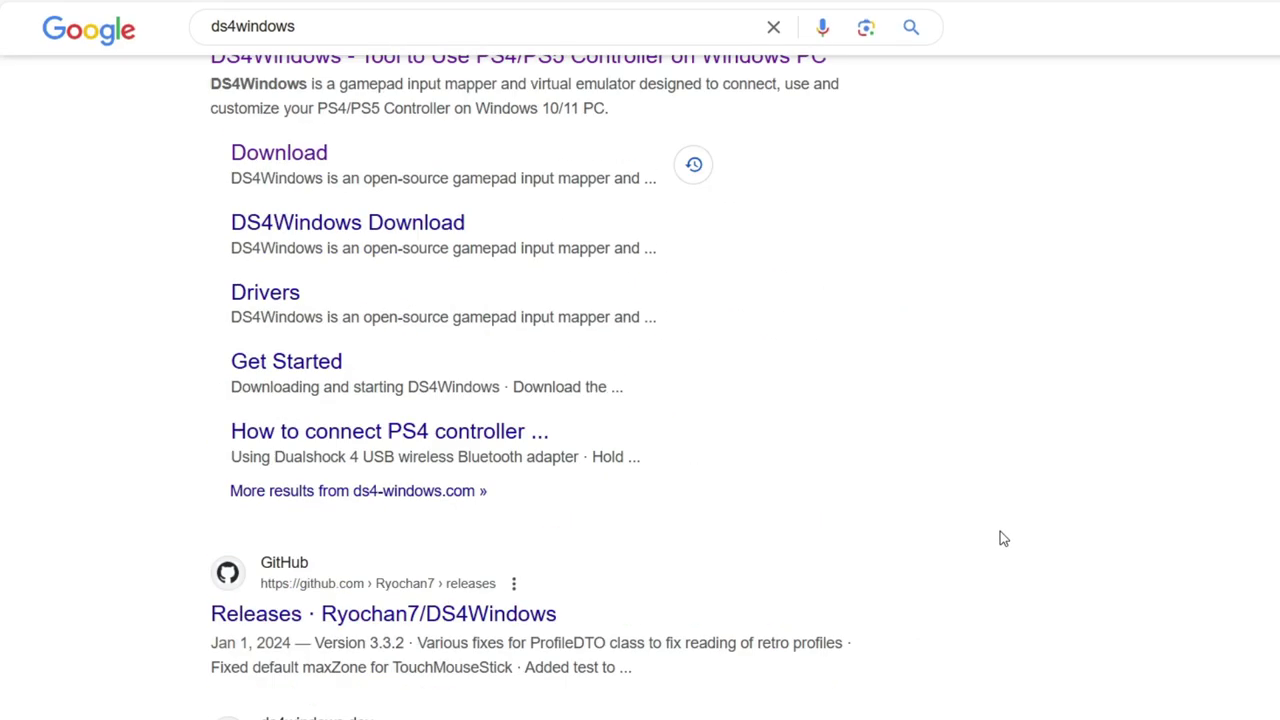
scroll(999, 530, up, 2)
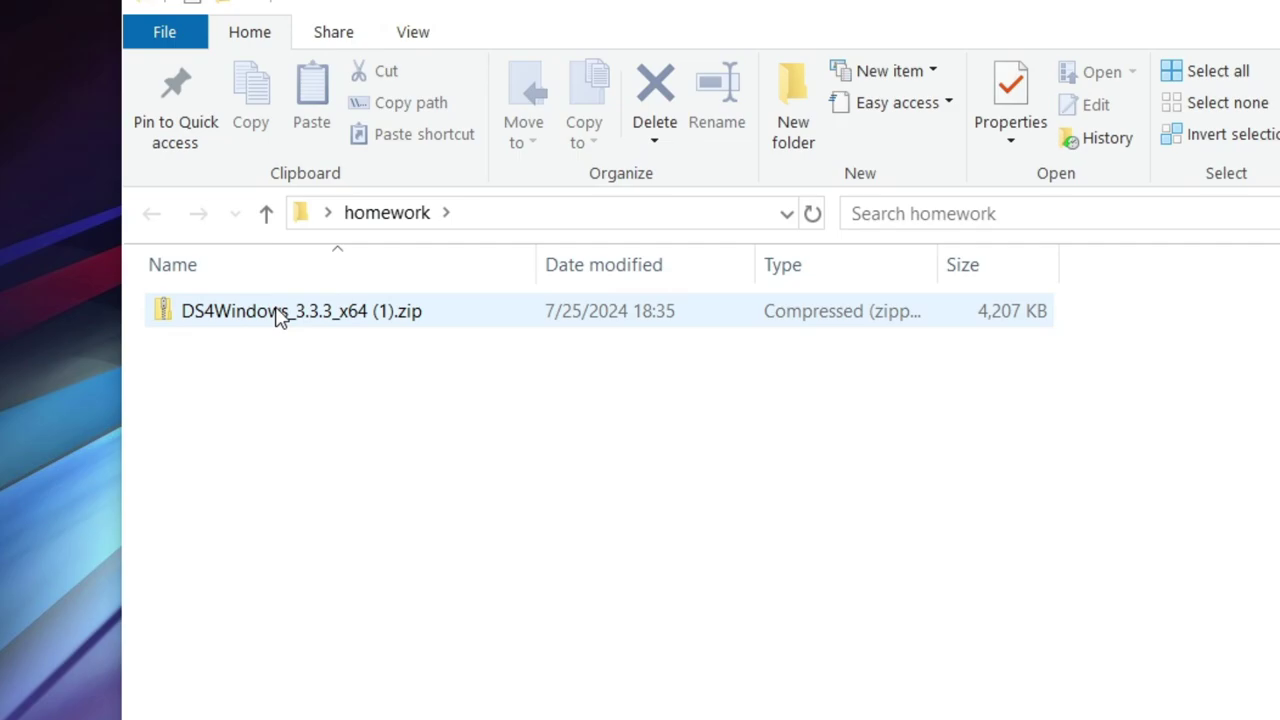
Step: Extract the DS4Windows zip with 7-Zip, open its folder, and reconnect the DualSense
right_click(277, 314)
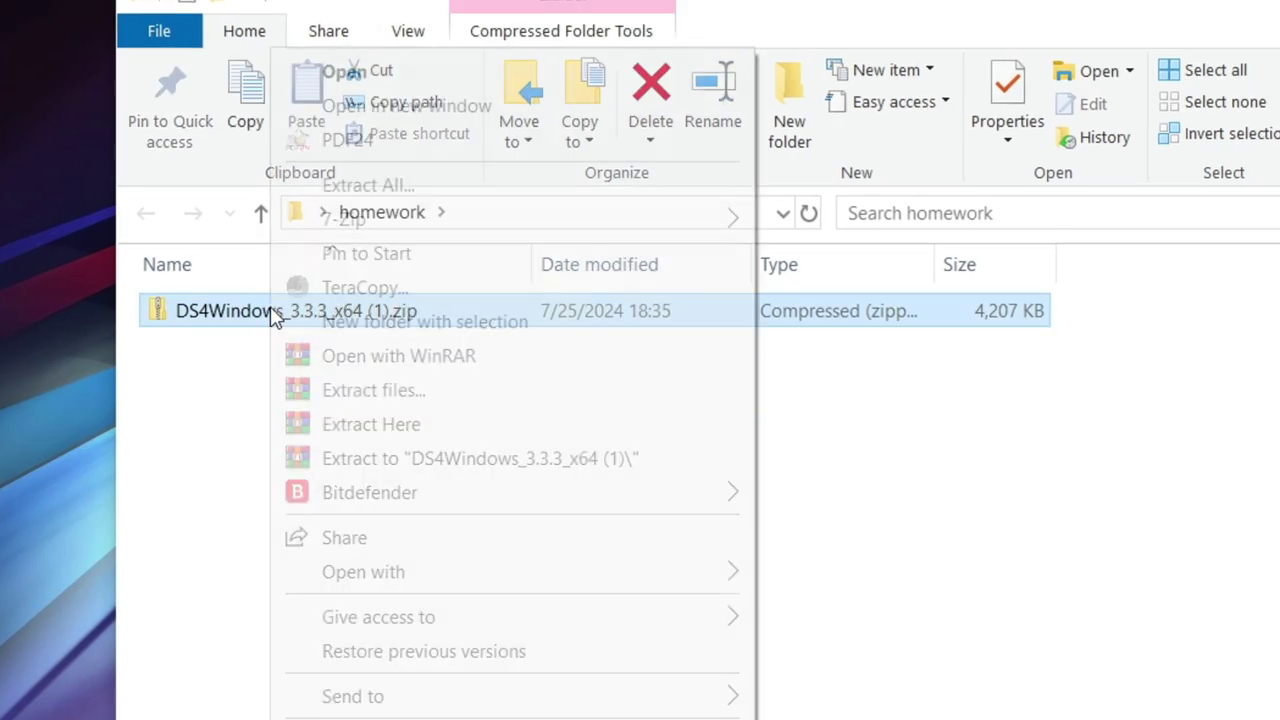
mouse_move(343, 219)
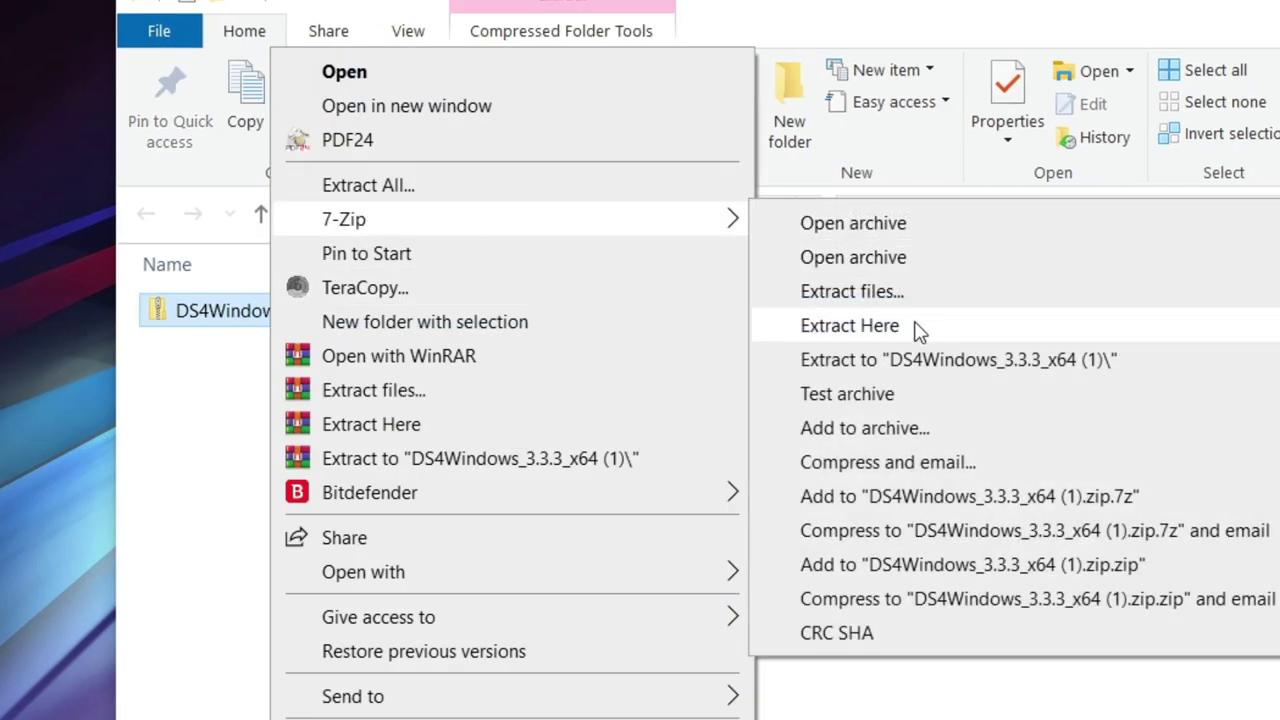
click(900, 325)
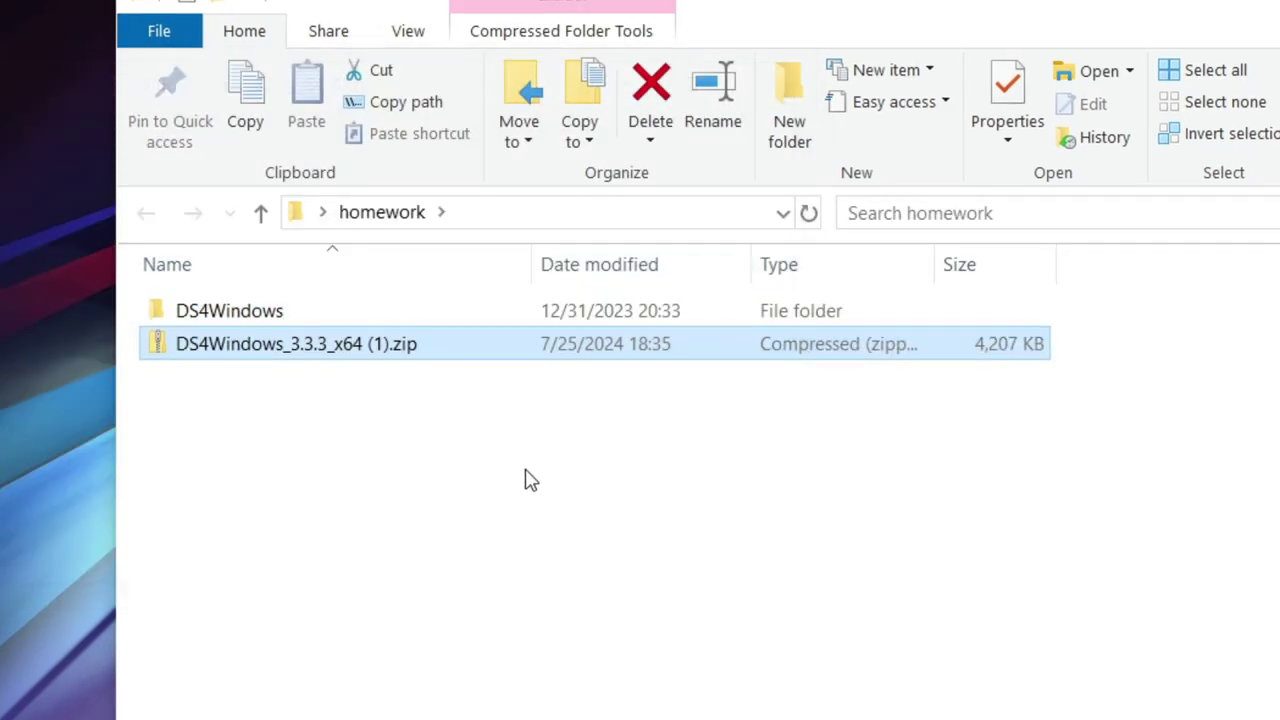
click(236, 314)
double_click(205, 316)
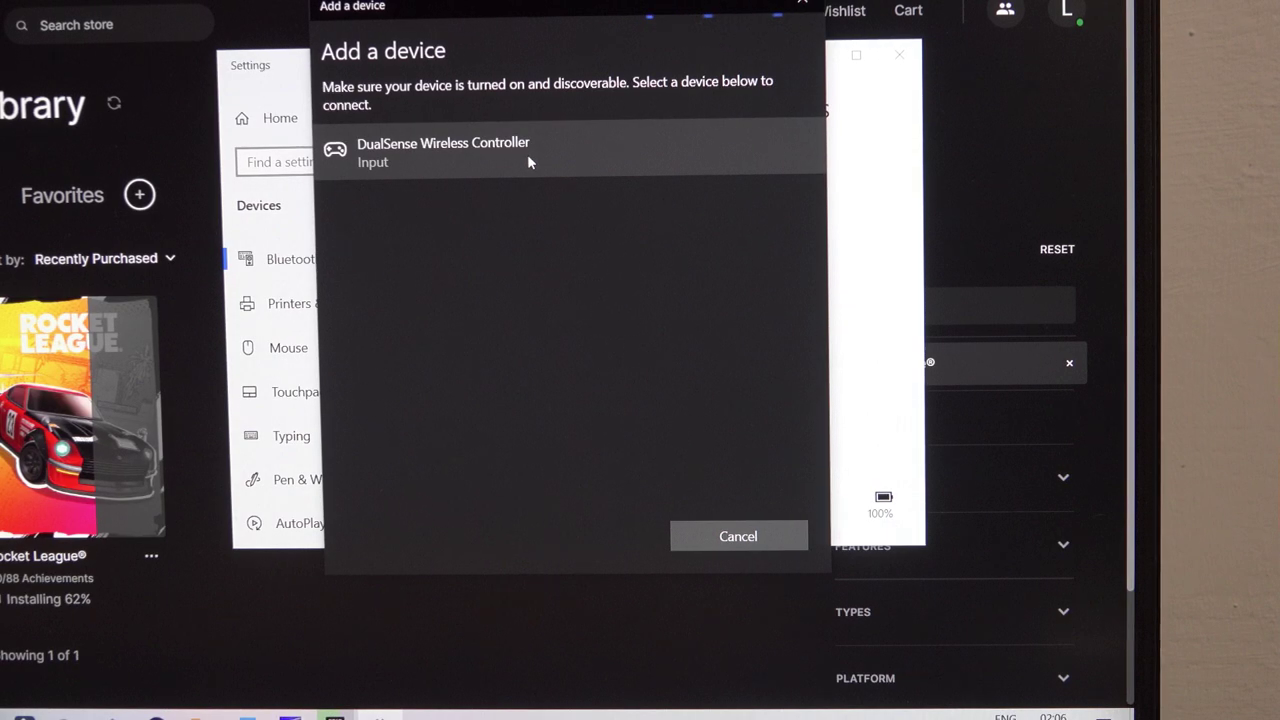
click(425, 160)
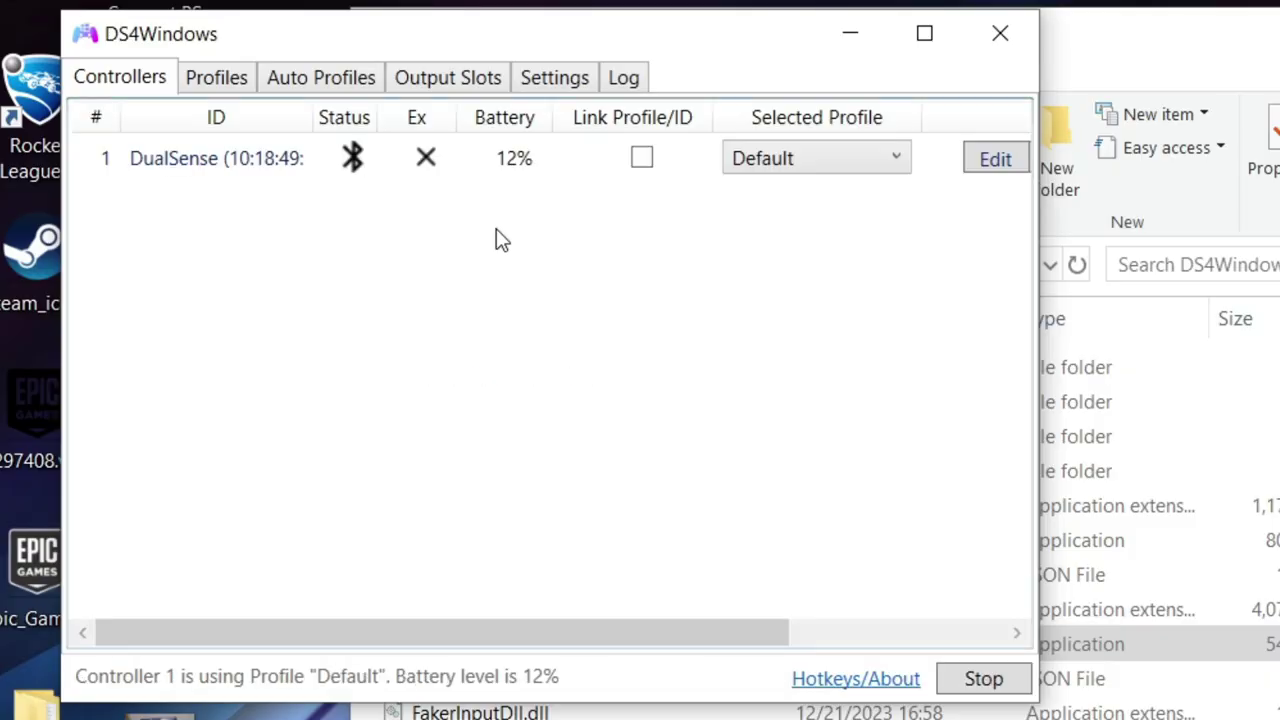
Step: Open the DualSense's Default profile for editing on its Lightbar tab
drag(463, 42, 758, 80)
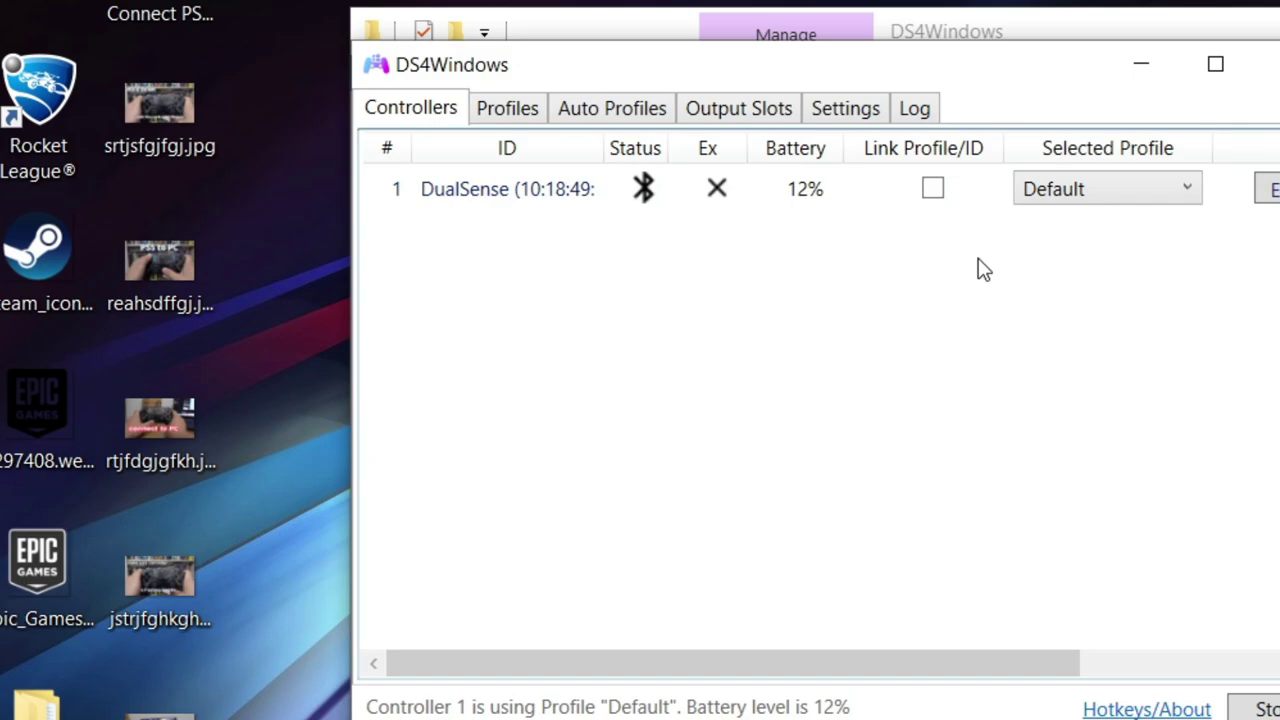
click(1165, 210)
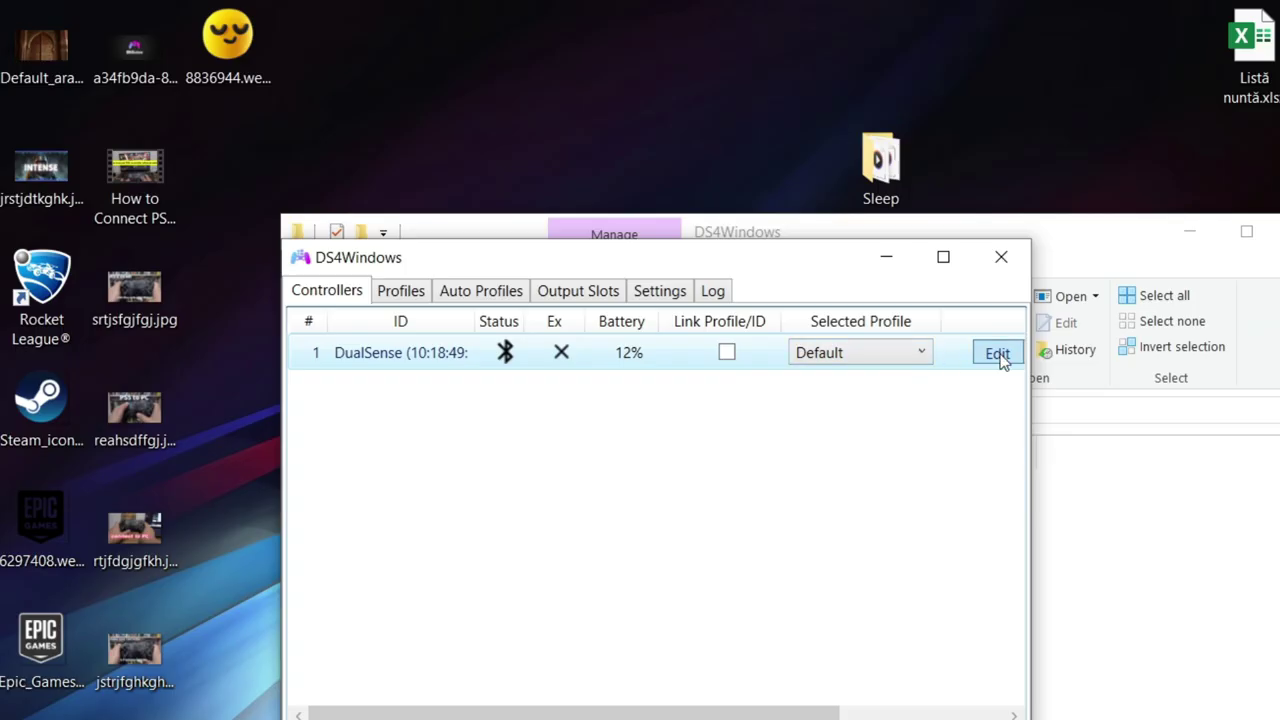
click(1266, 189)
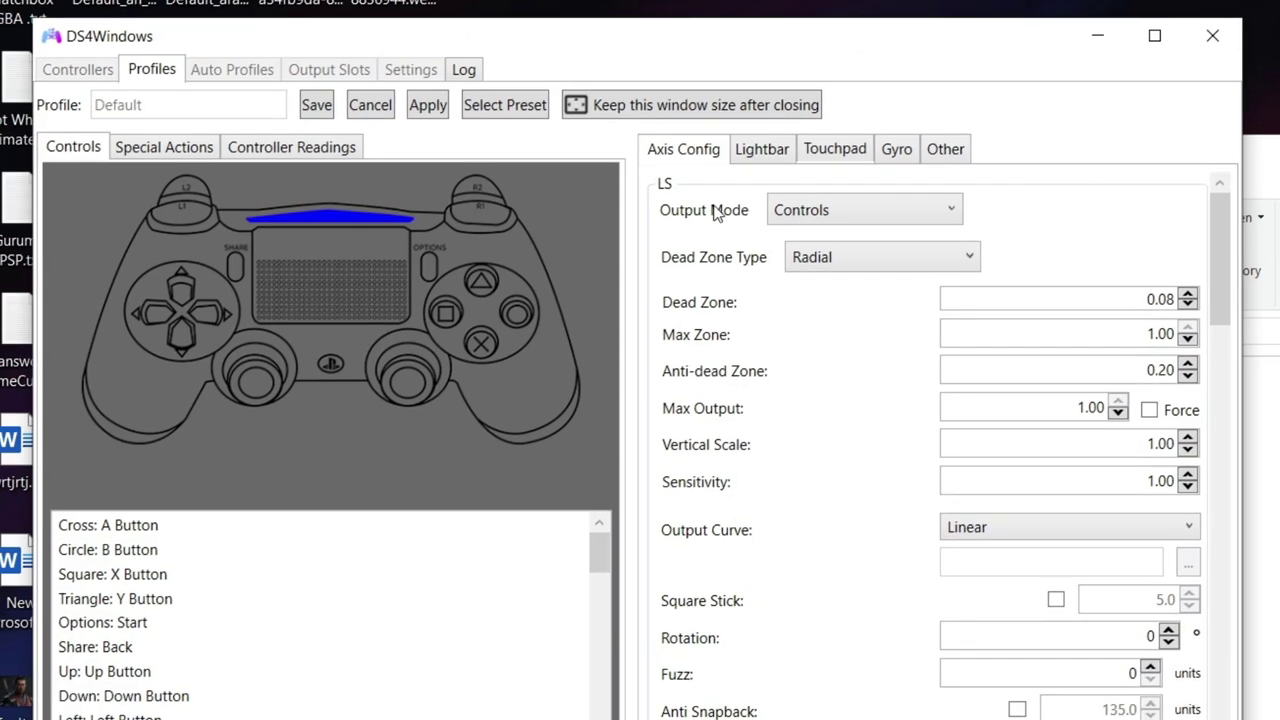
click(753, 160)
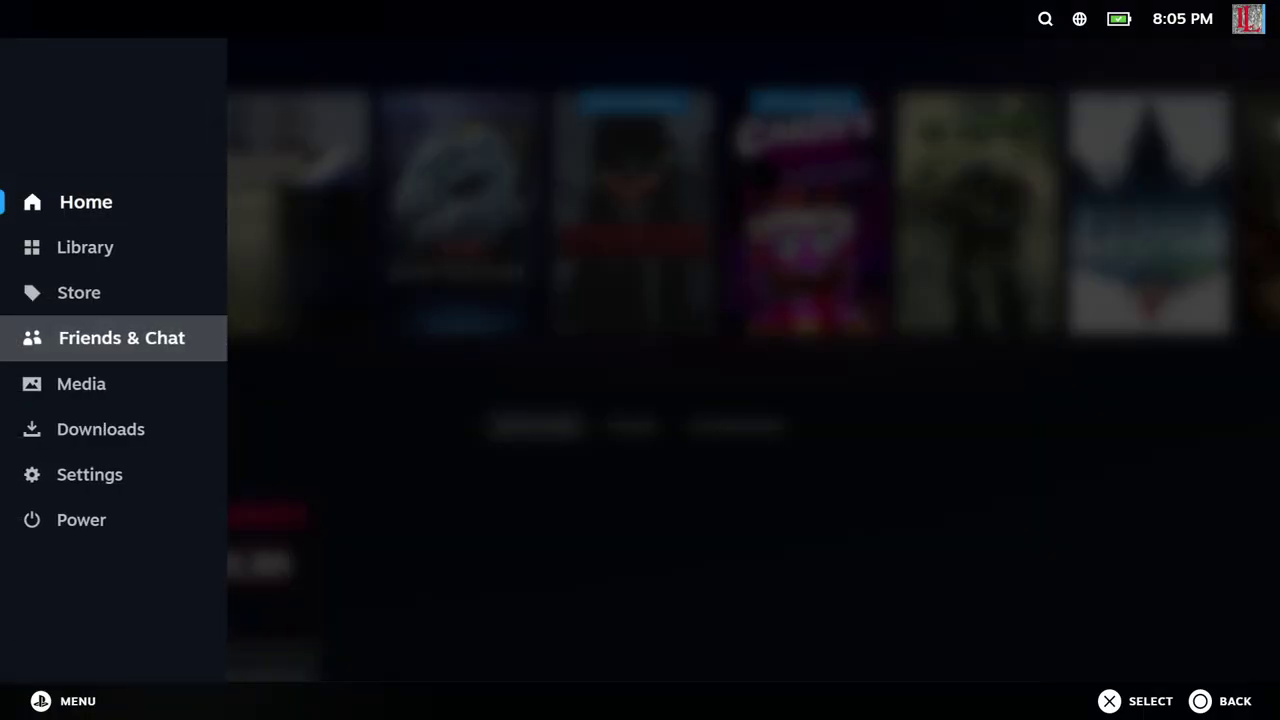
Step: Set the DualSense LED Color to about 74° (yellow) in Steam's calibration and advanced settings
key(Return)
key(Down)
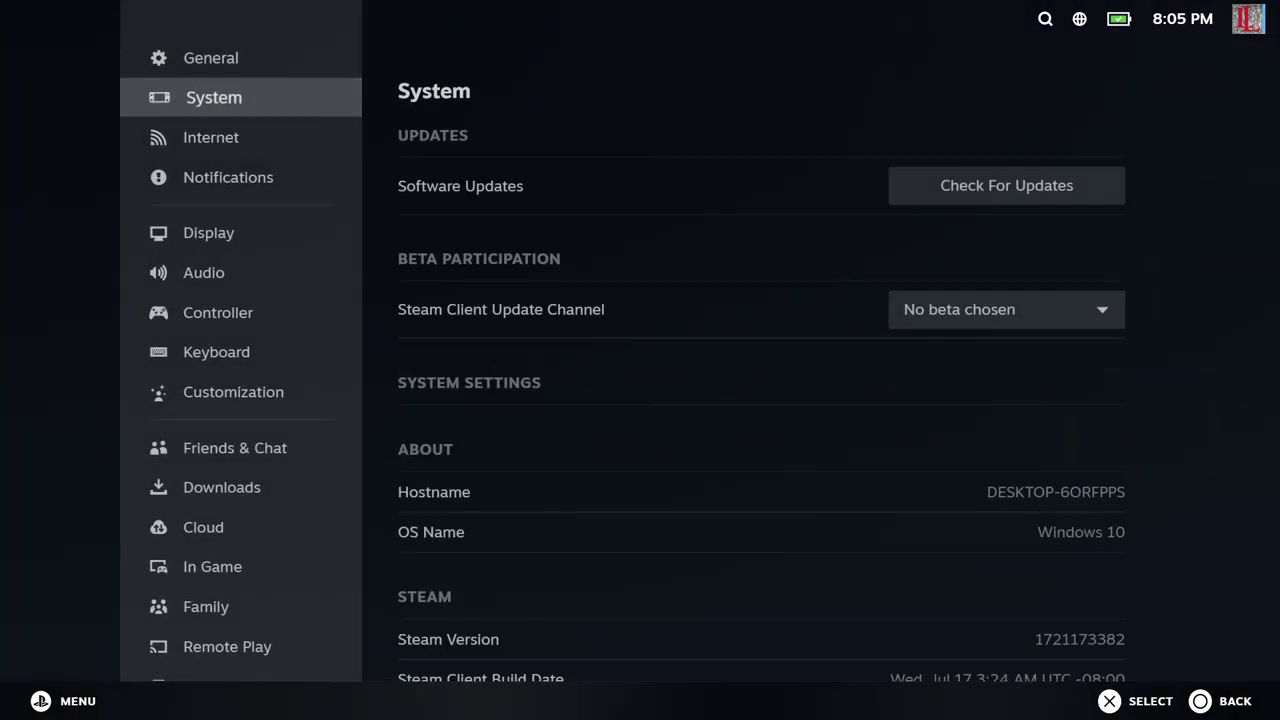
key(Down)
key(Down)
key(Down)
key(Down)
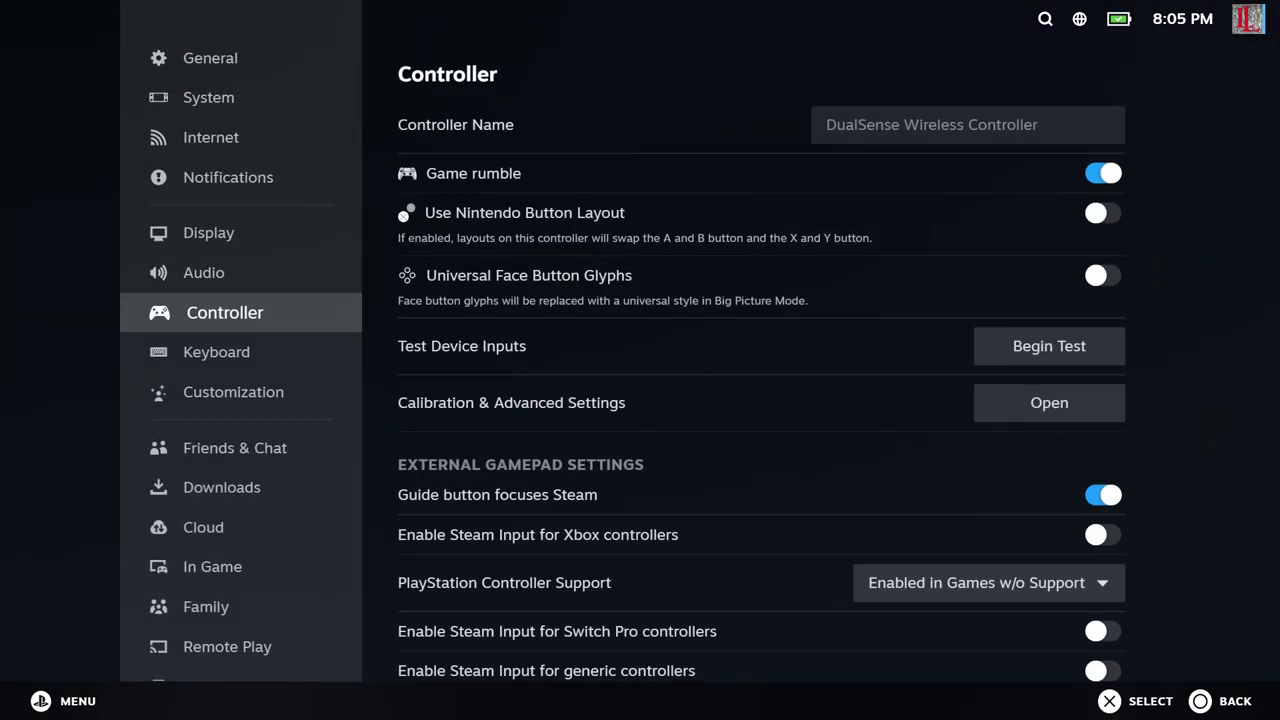
key(Right)
key(Down)
key(Down)
key(Down)
key(Down)
key(Down)
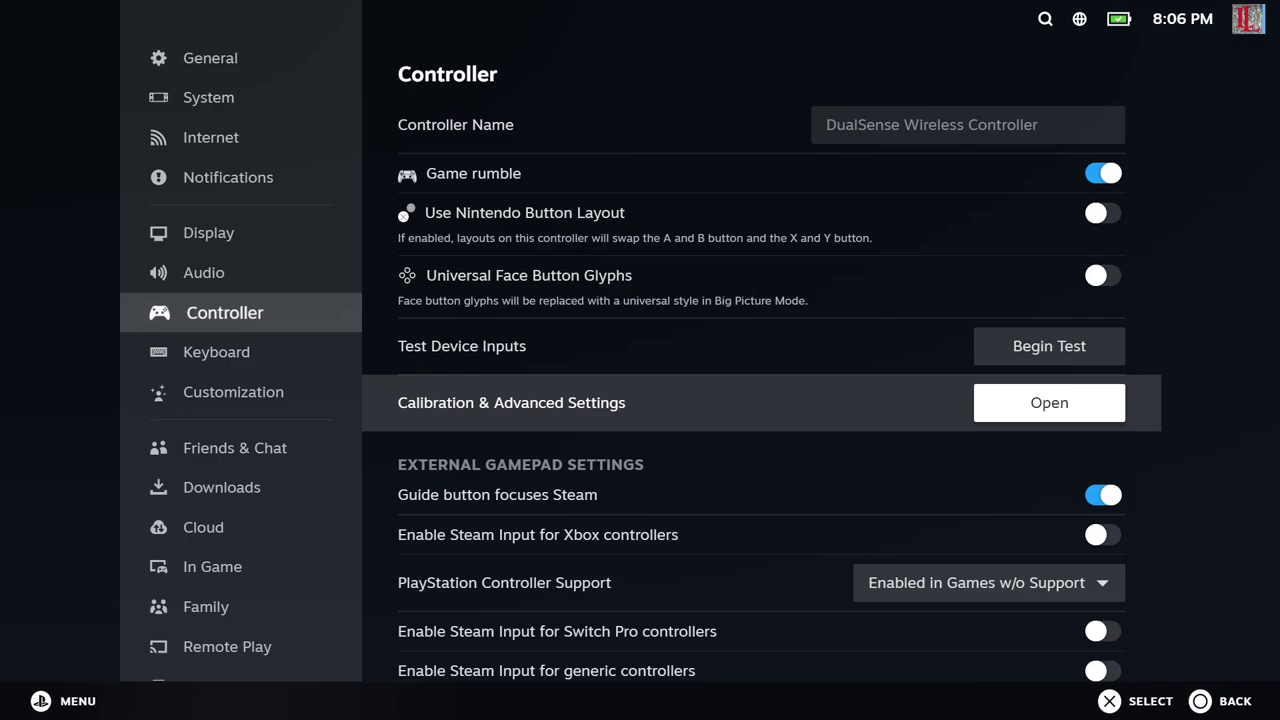
key(Return)
key(Down)
key(Down)
key(Down)
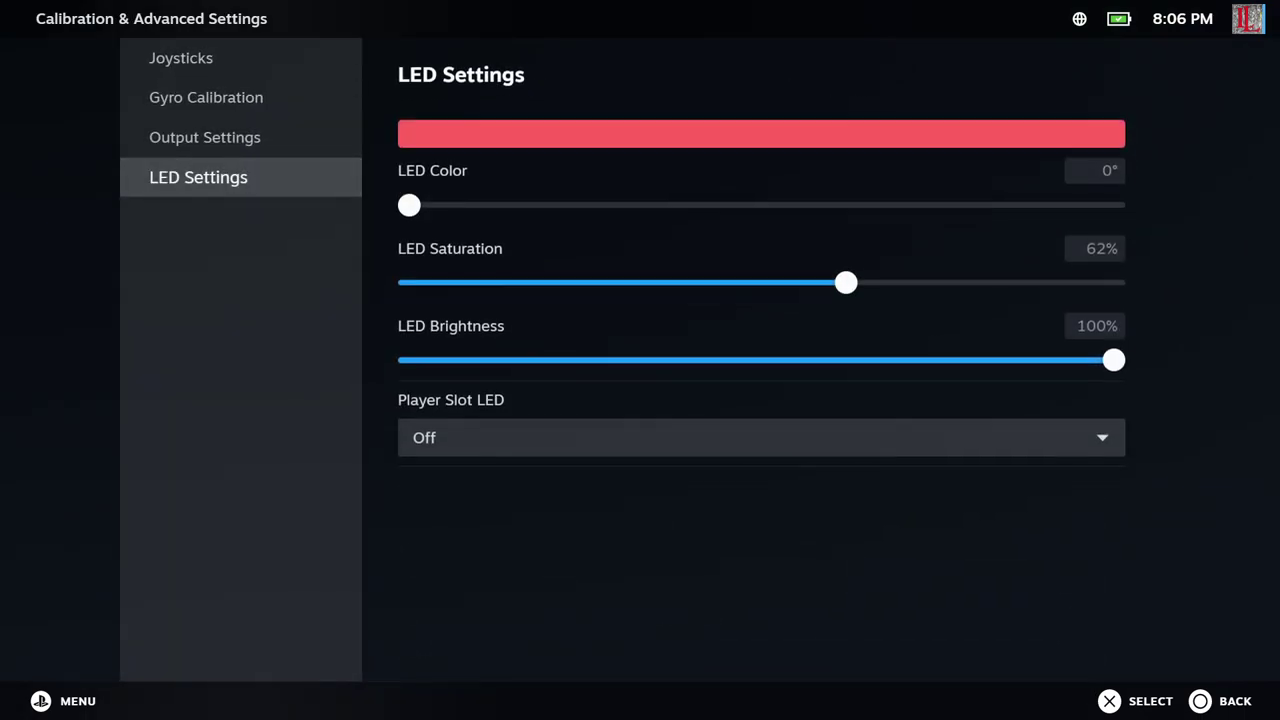
key(Right)
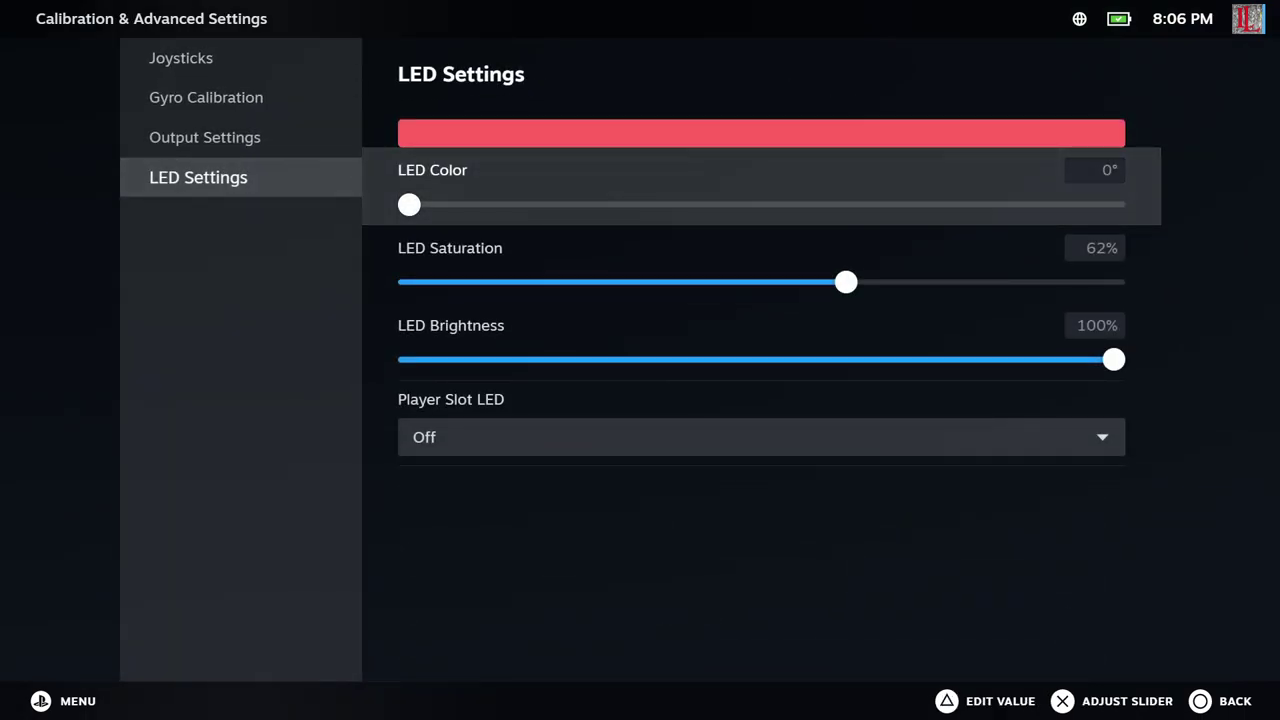
drag(409, 204, 580, 205)
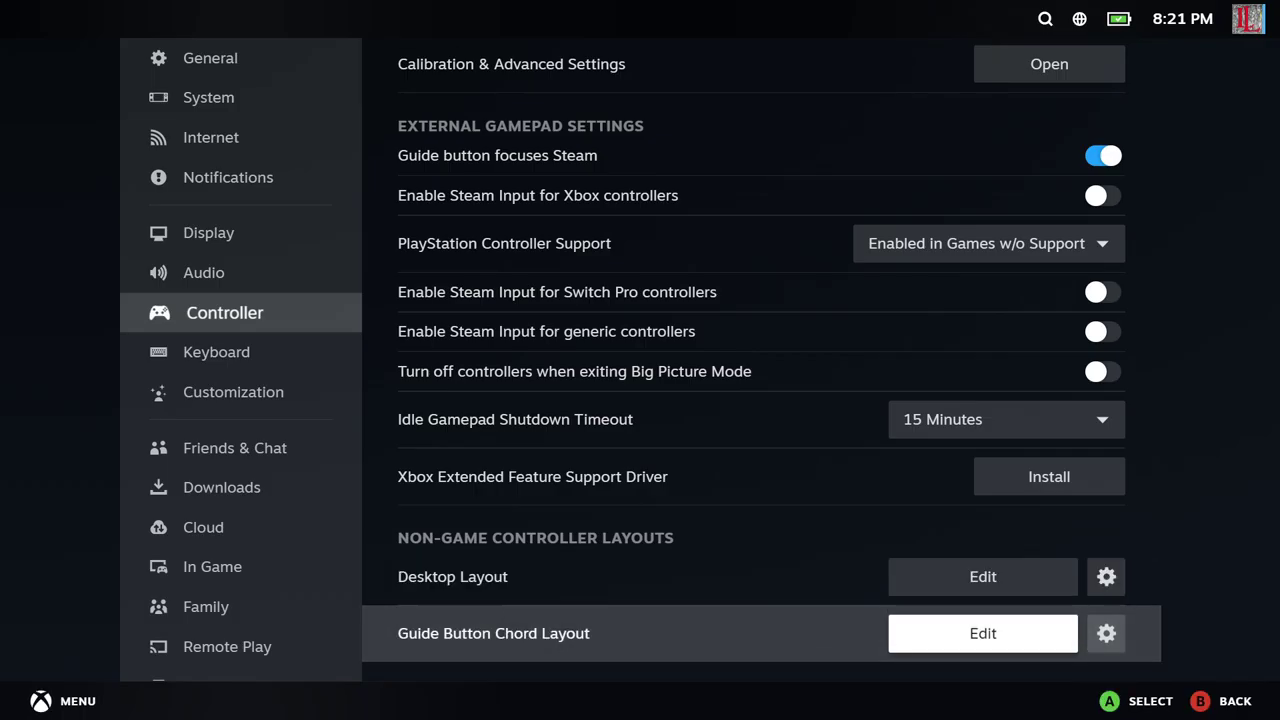
Step: Step through the DualSense controller settings, then bring up the Windows Start menu
key(Up)
key(Up)
key(Up)
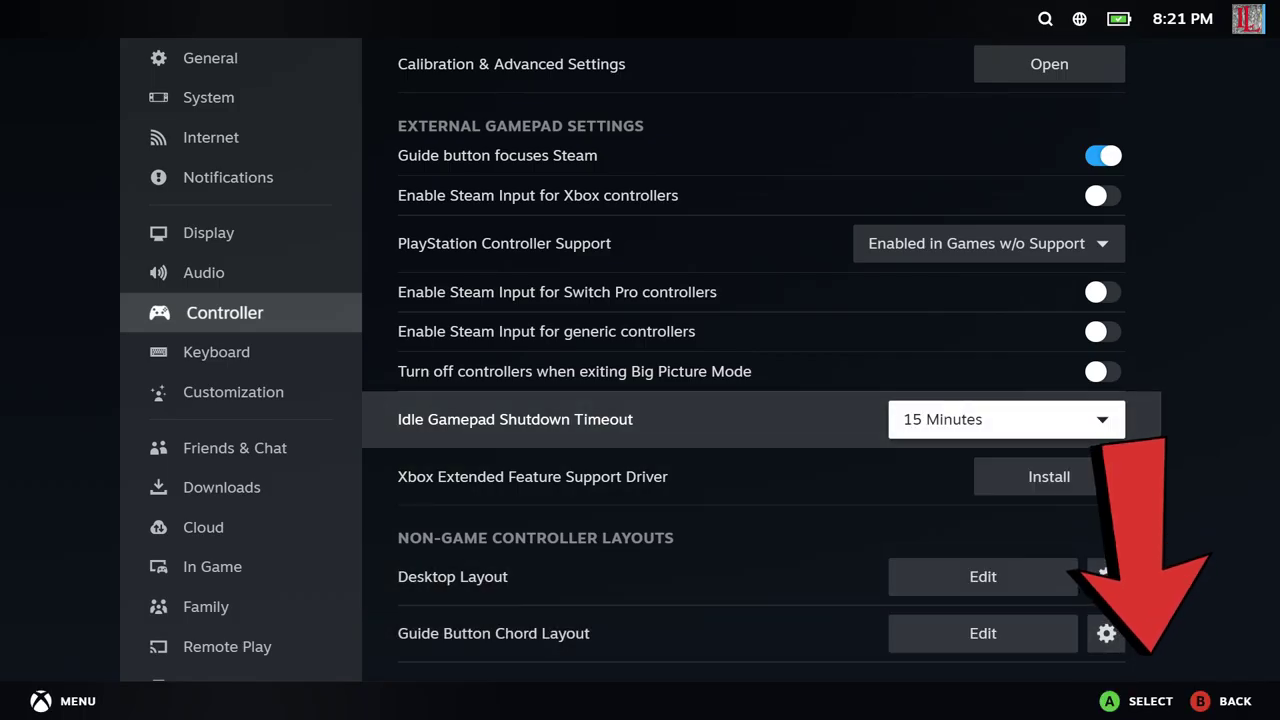
key(Up)
key(Up)
key(Up)
key(Up)
key(Up)
key(Up)
key(Up)
key(Up)
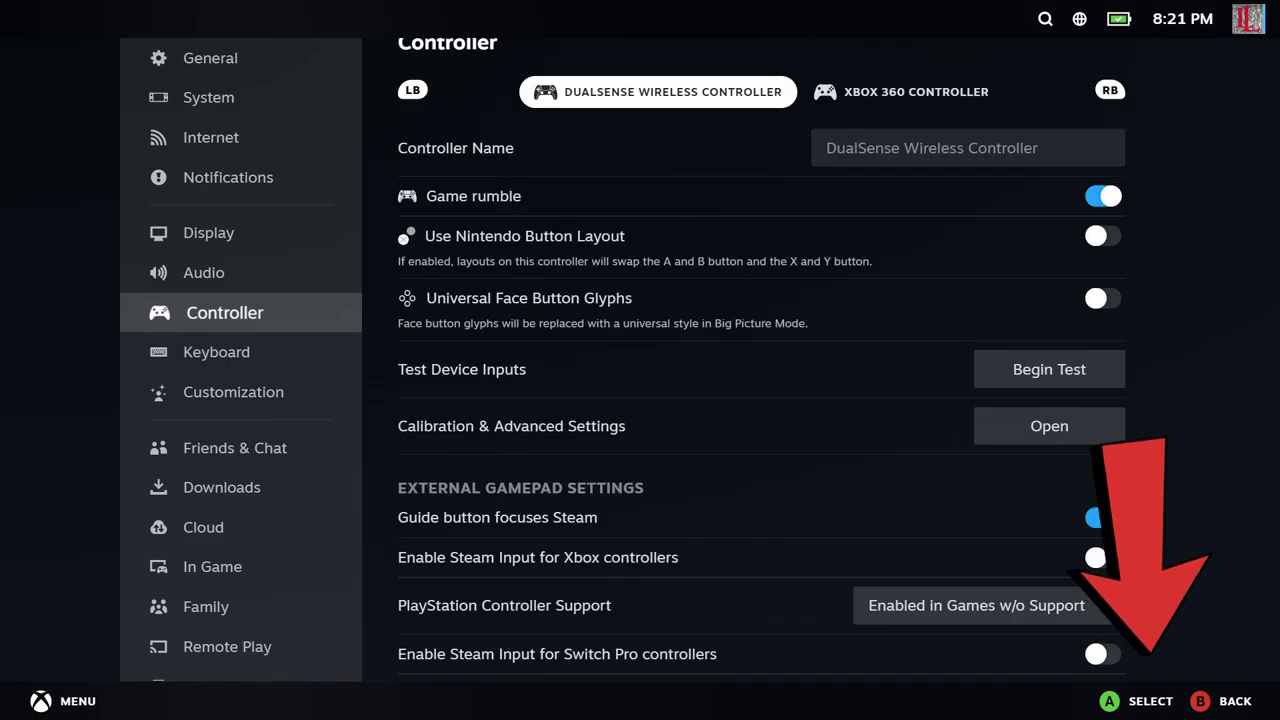
key(Down)
key(Down)
key(Down)
key(Down)
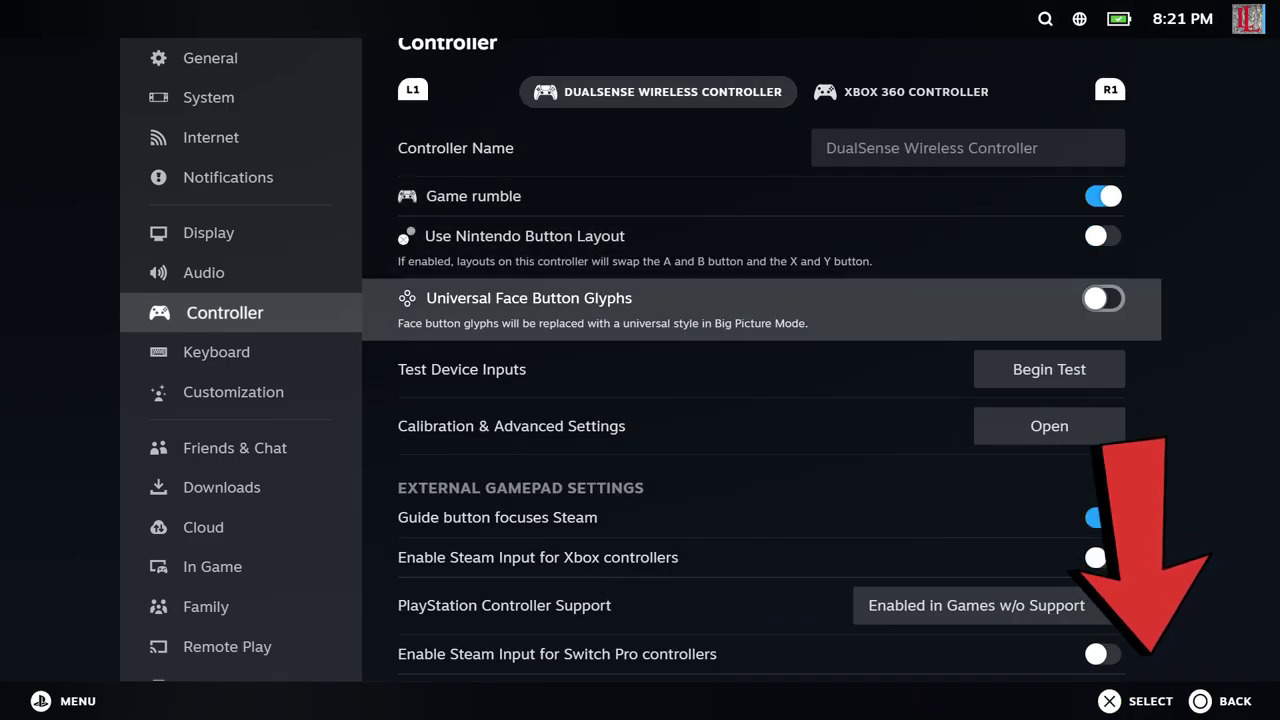
key(Down)
key(Down)
key(super)
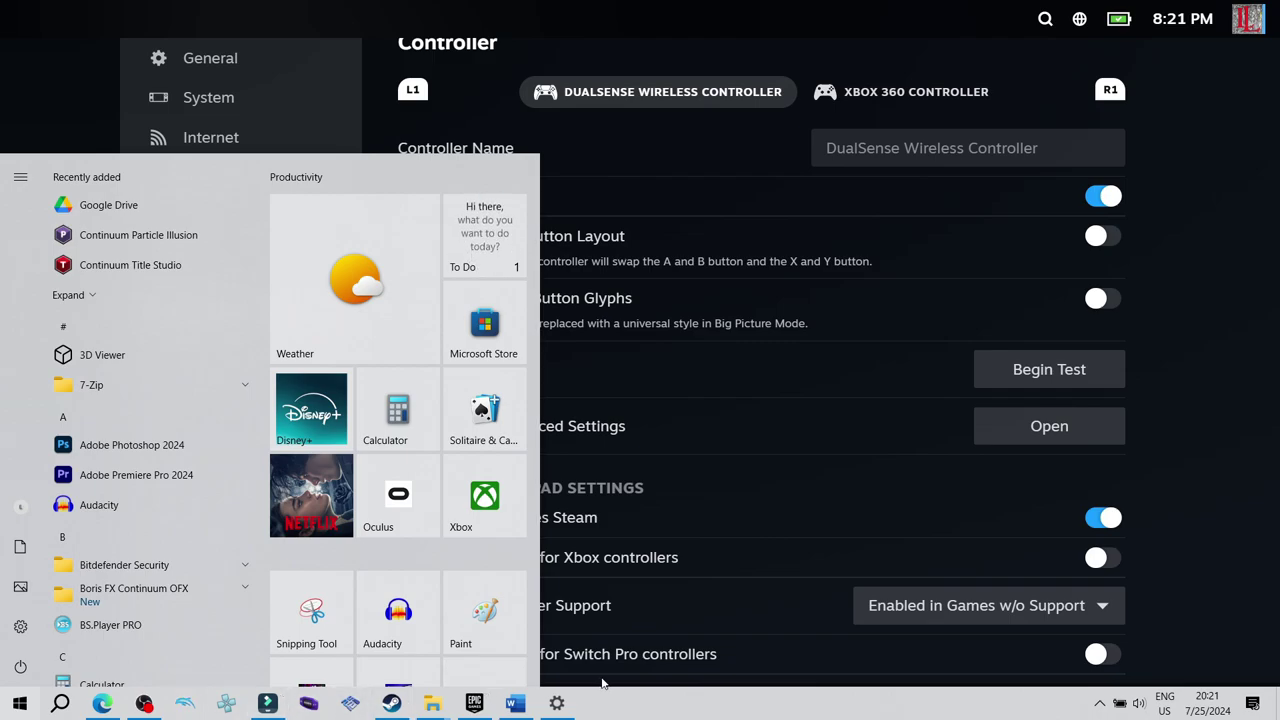
Step: Launch DS4Windows from Windows search and minimize it back to Steam
key(super)
key(super)
click(60, 703)
text(ds)
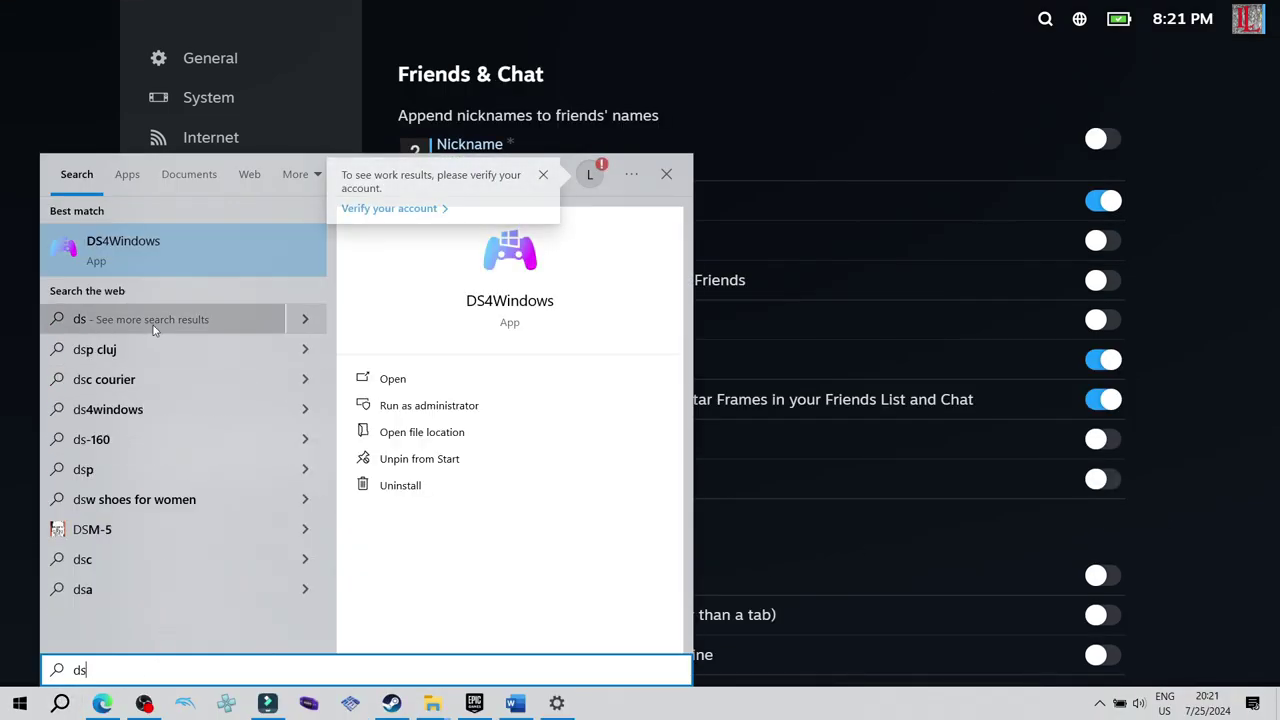
key(Return)
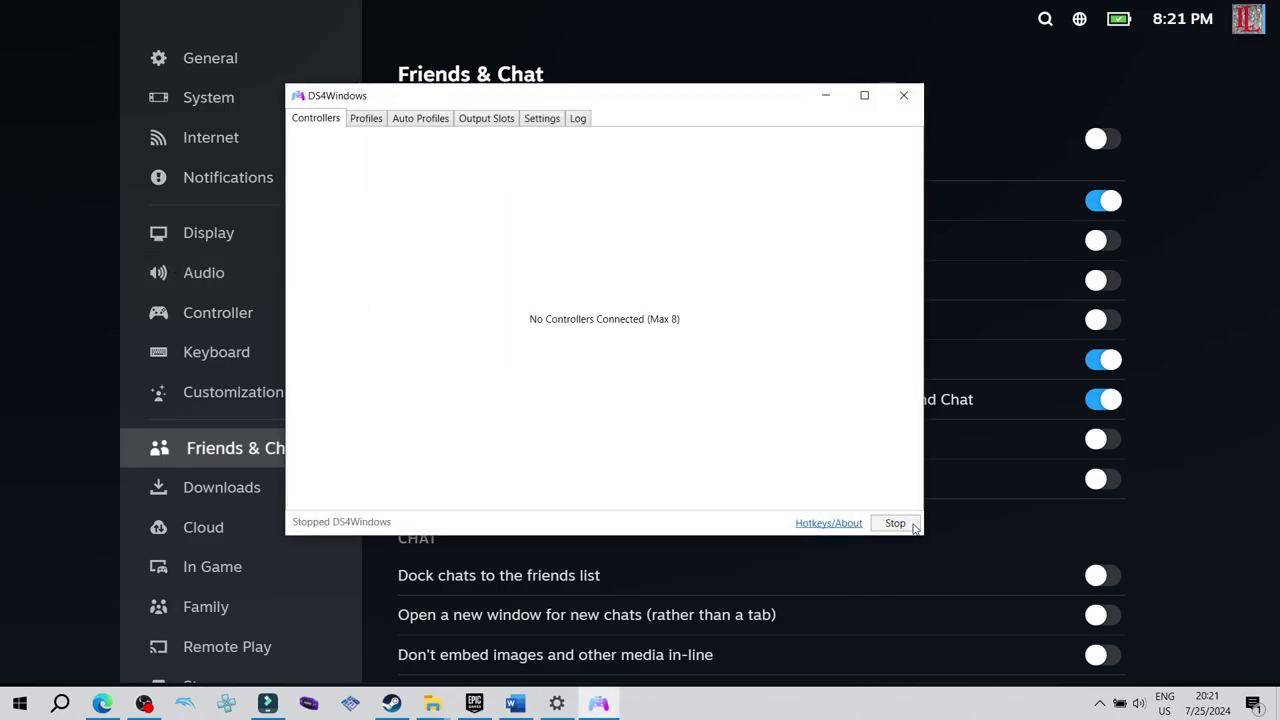
click(826, 97)
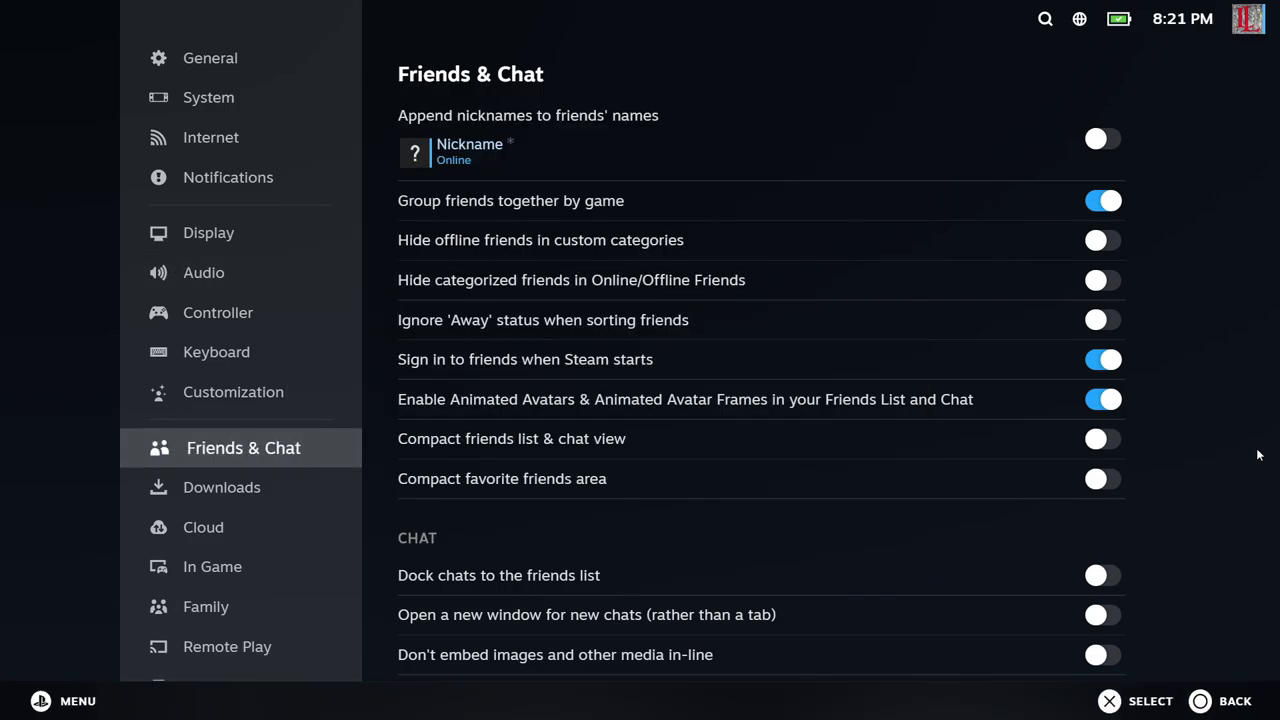
Step: Set Steam's PlayStation Controller Support to Enabled
key(Down)
key(Down)
key(Up)
key(Up)
key(Up)
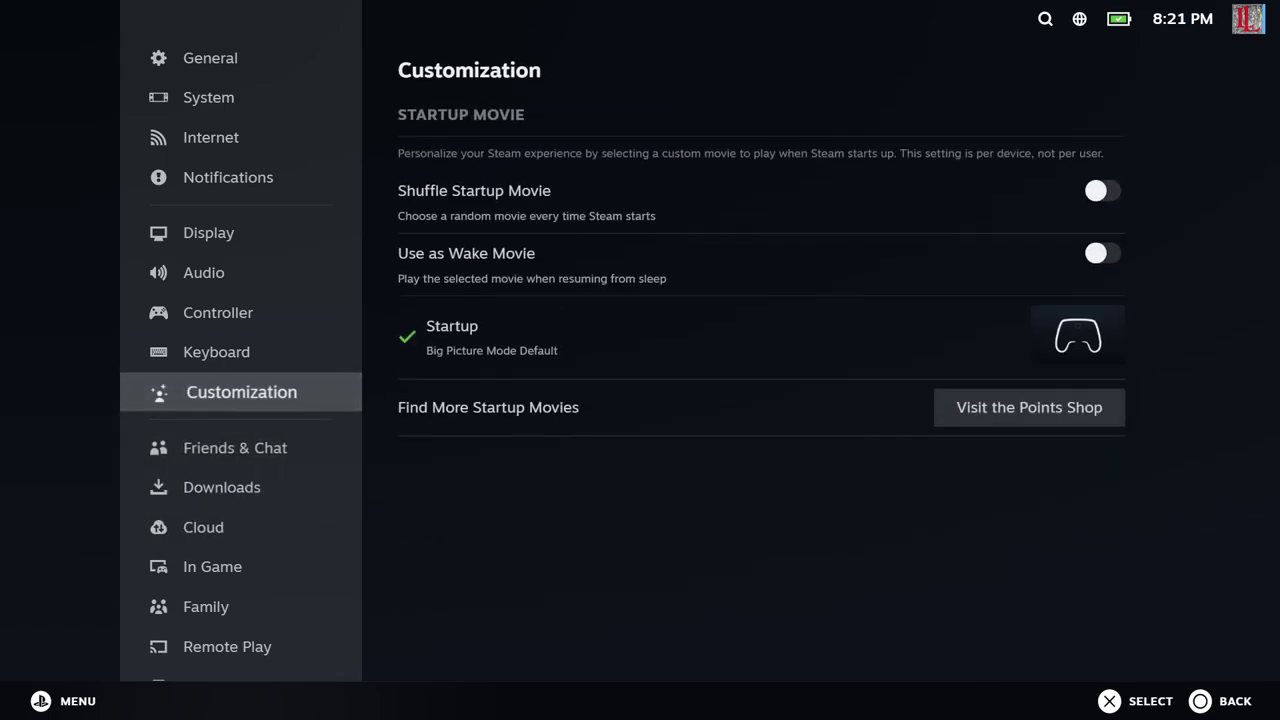
key(Up)
key(Up)
key(Right)
key(Down)
key(Down)
key(Down)
key(Down)
key(Down)
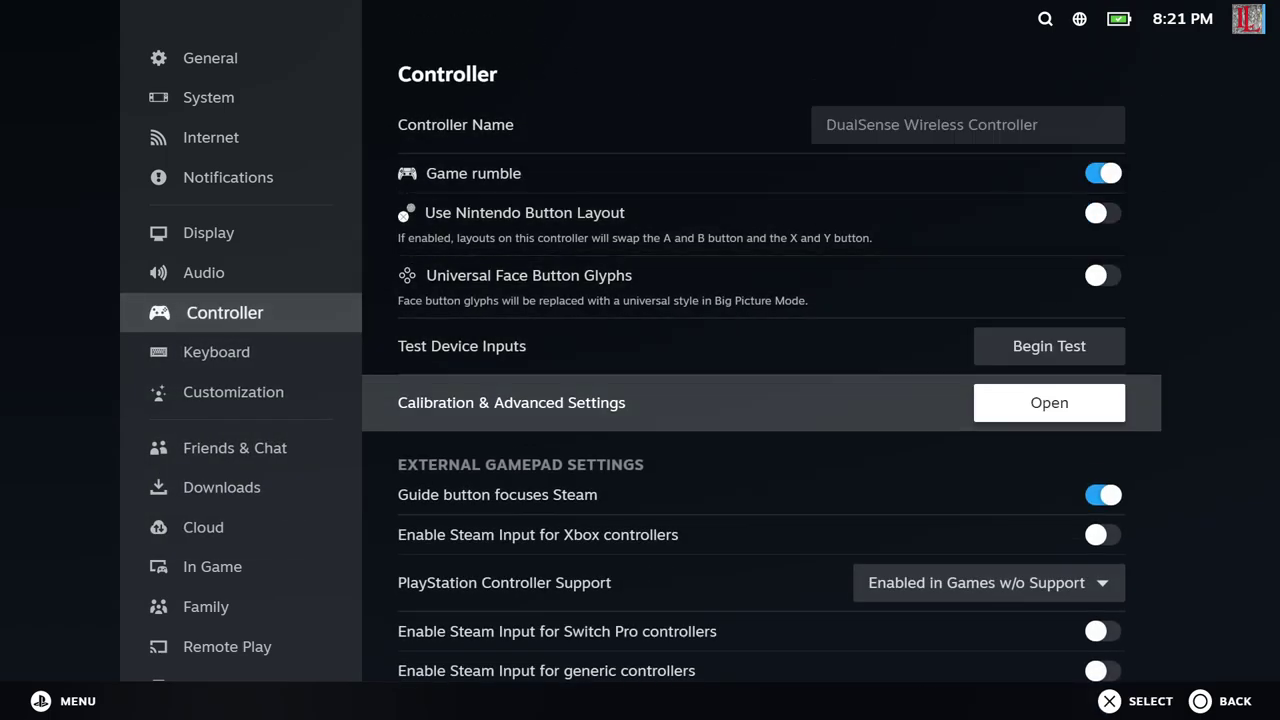
key(Down)
key(Down)
key(Down)
key(Return)
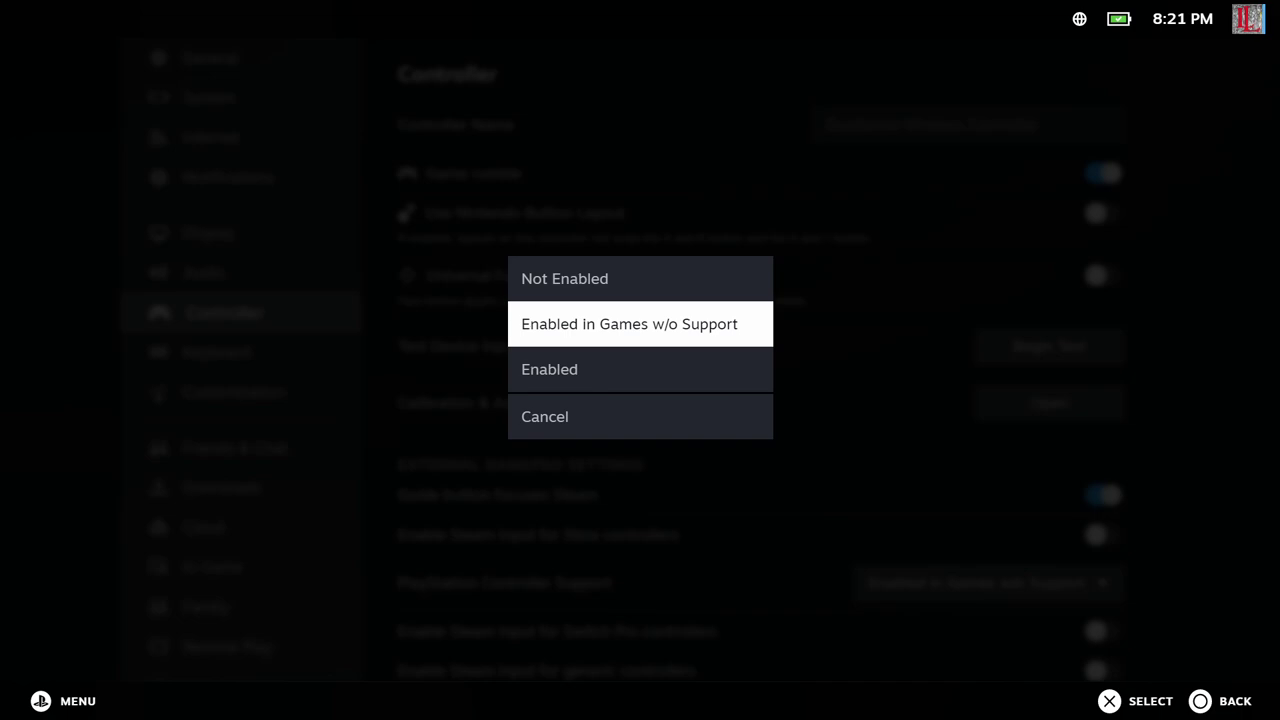
key(Return)
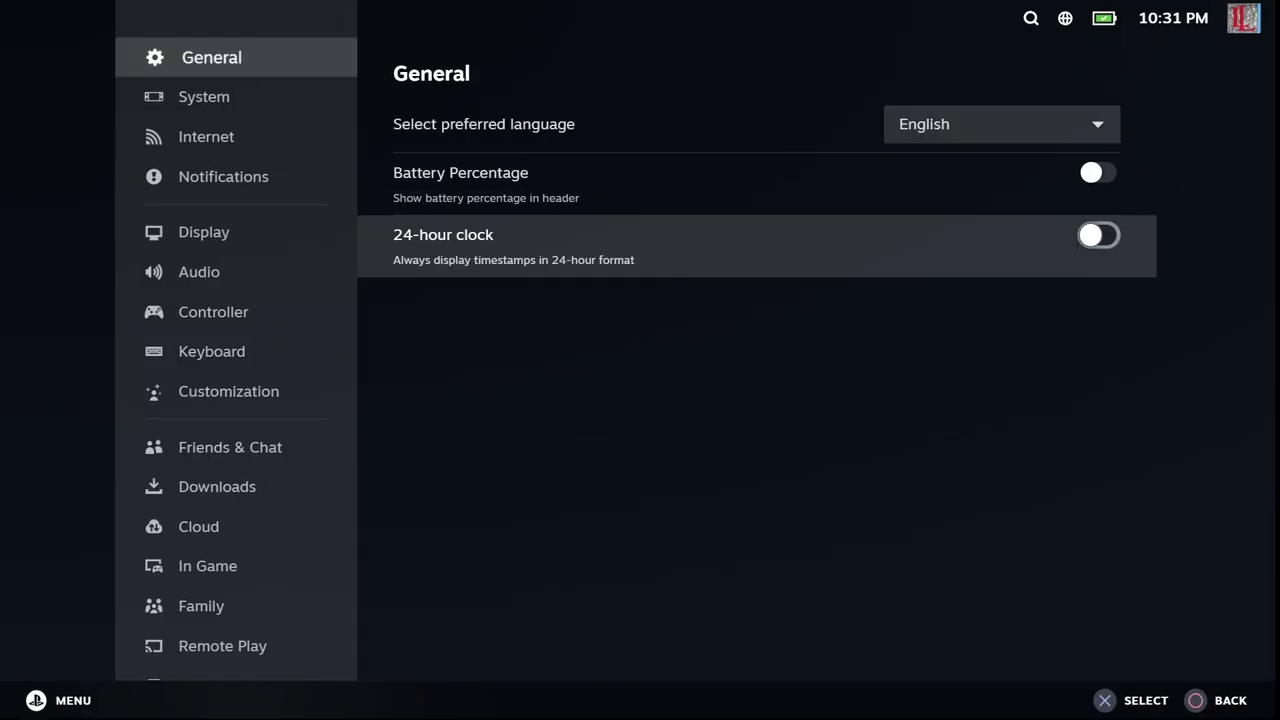
Step: Navigate the settings categories back to the Controller page
key(Left)
key(Down)
key(Down)
key(Down)
key(Down)
key(Down)
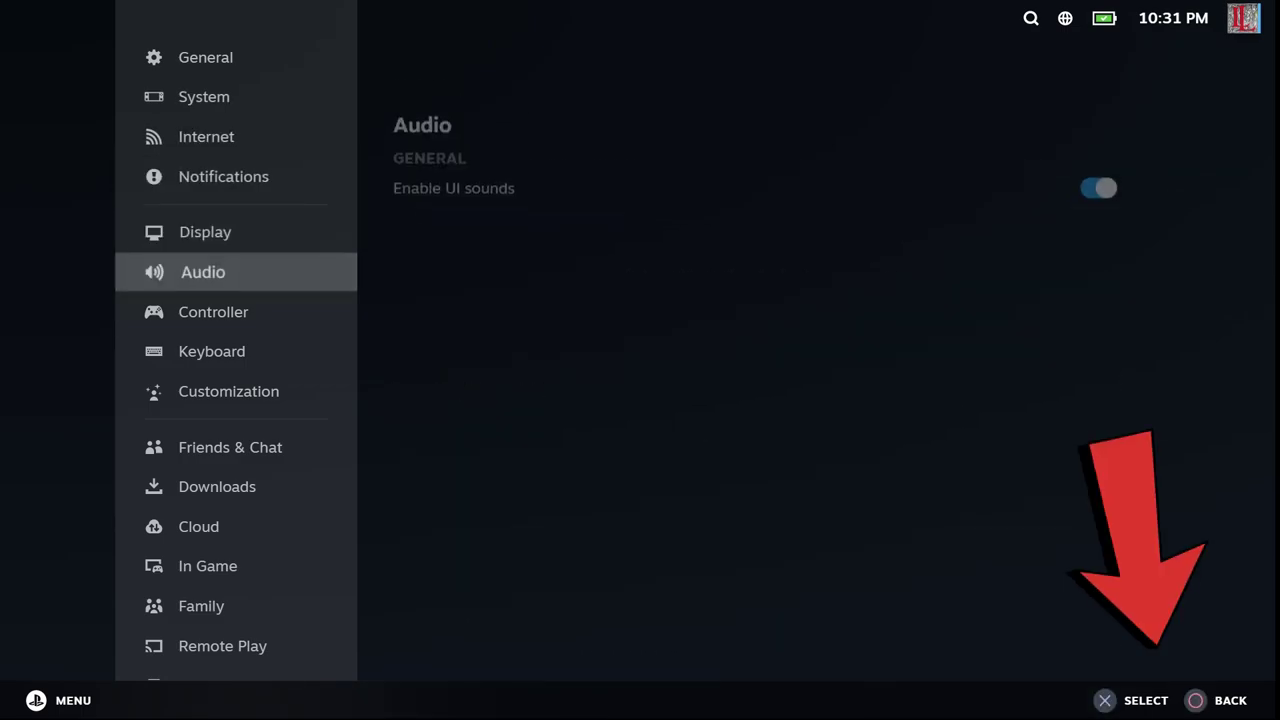
key(Down)
key(Down)
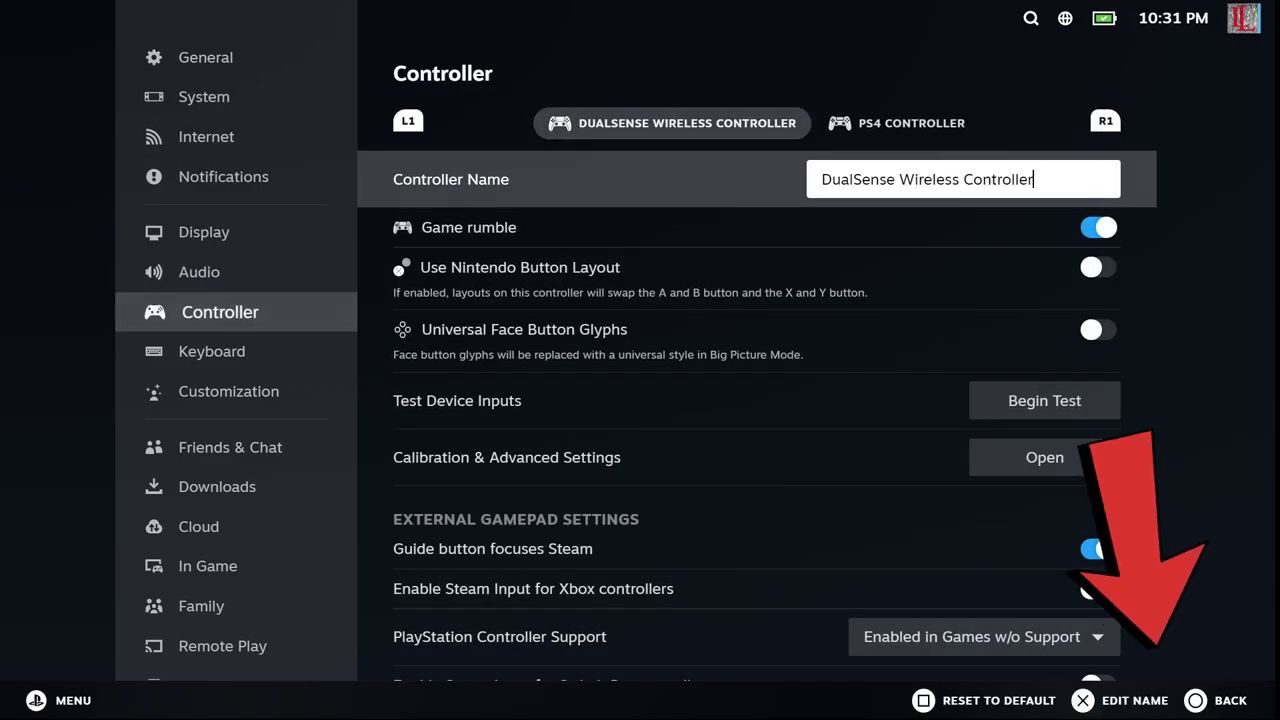
key(Down)
key(Down)
key(Down)
key(Down)
key(Down)
key(Down)
key(Down)
key(Down)
key(Down)
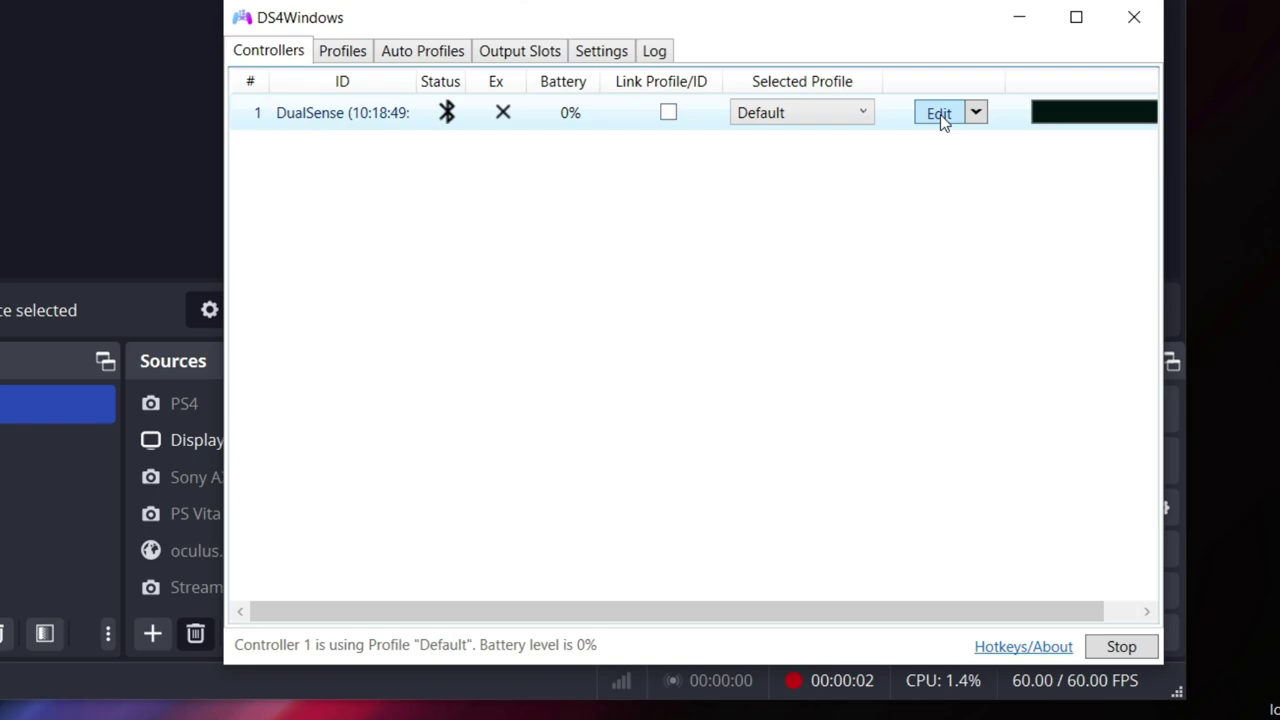
Step: Set the Default profile's emulated controller to DualShock 4 after briefly selecting Xbox 360
click(940, 114)
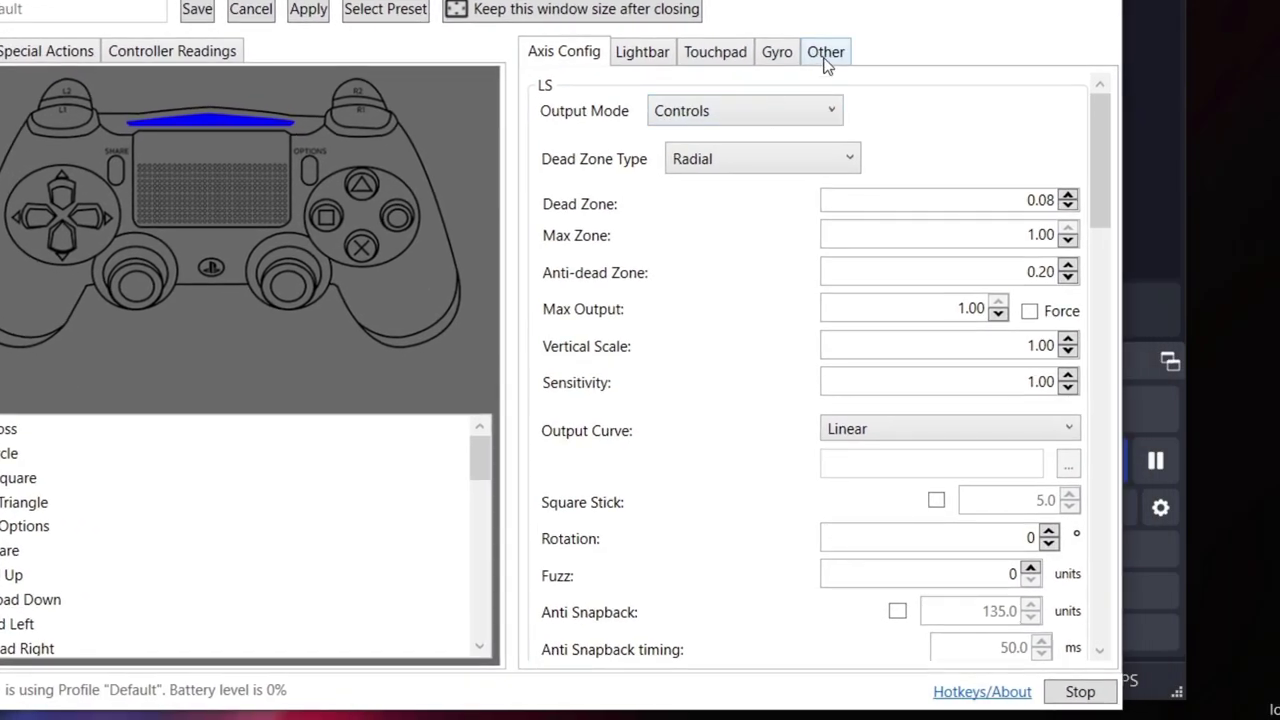
click(834, 58)
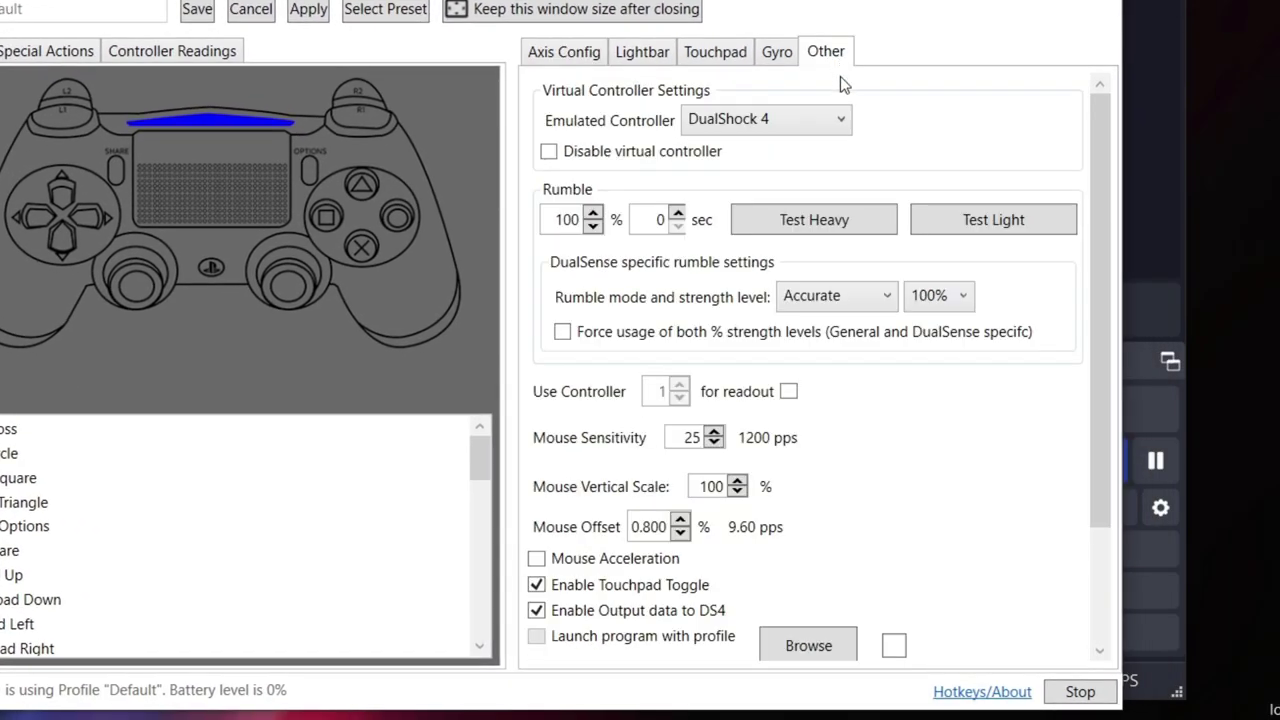
click(787, 150)
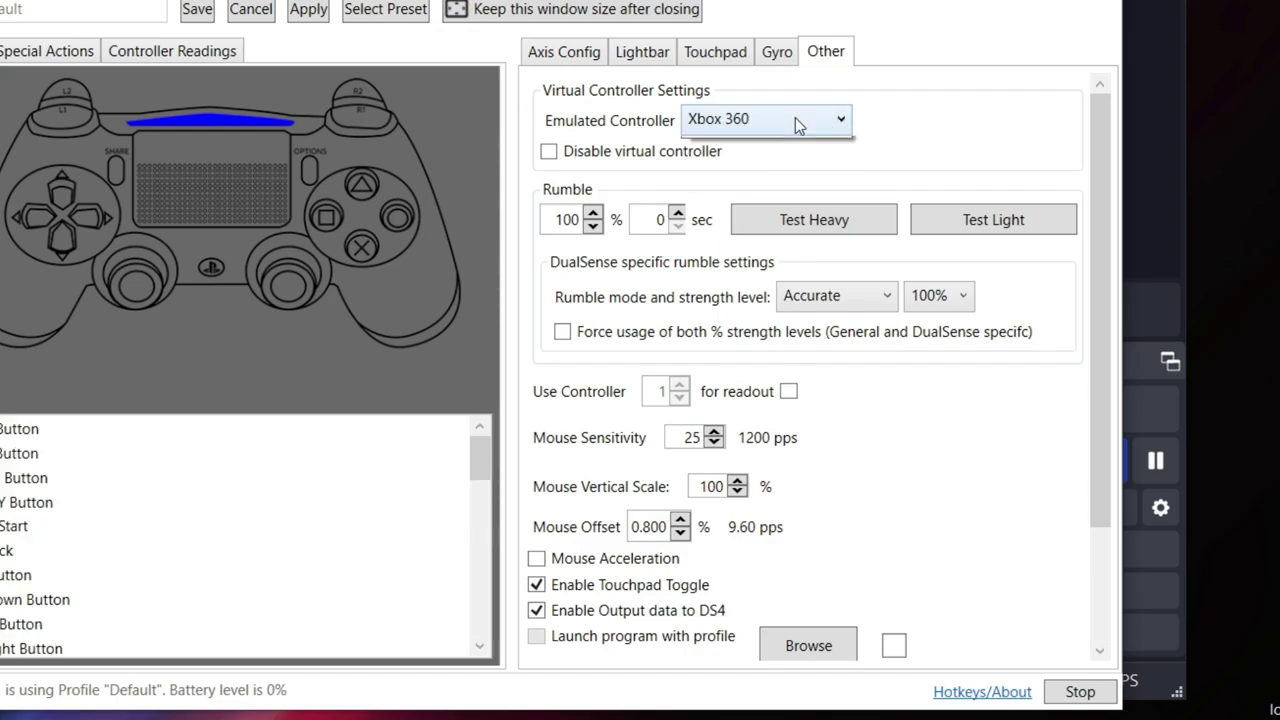
click(795, 118)
click(790, 174)
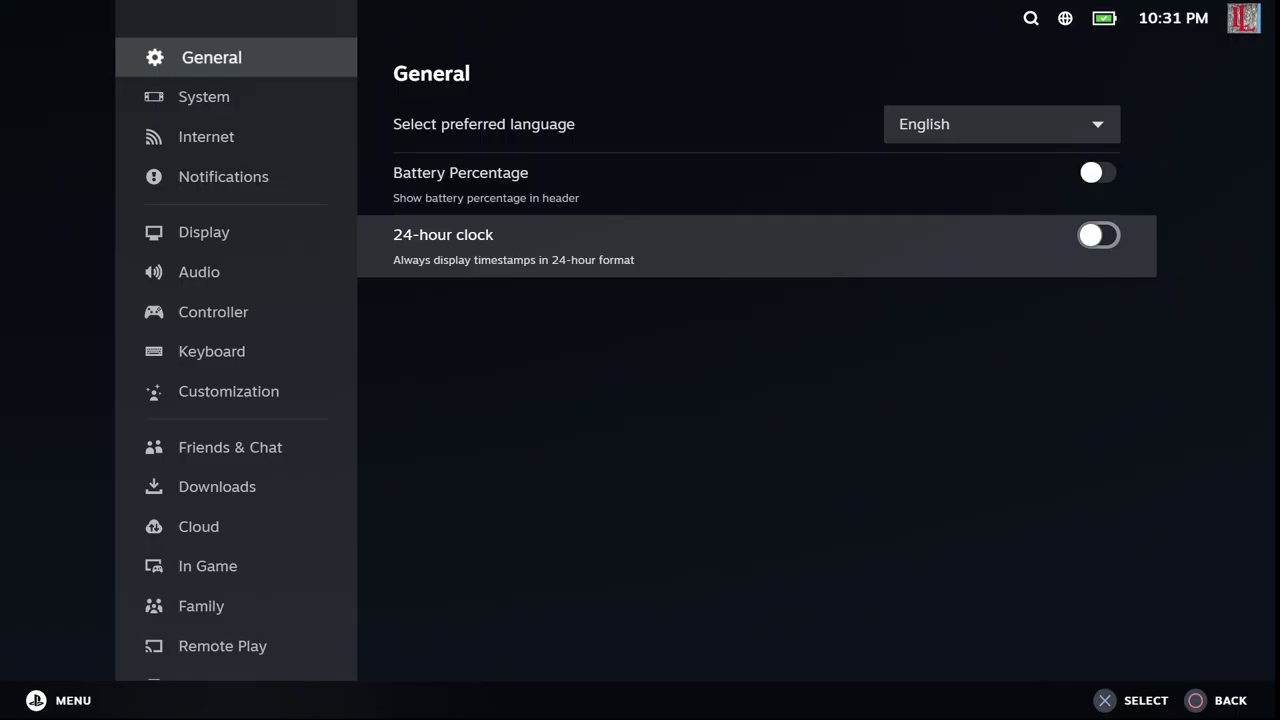
Step: Move down the Big Picture settings sidebar to Controller and into Calibration & Advanced Settings
key(Left)
key(Down)
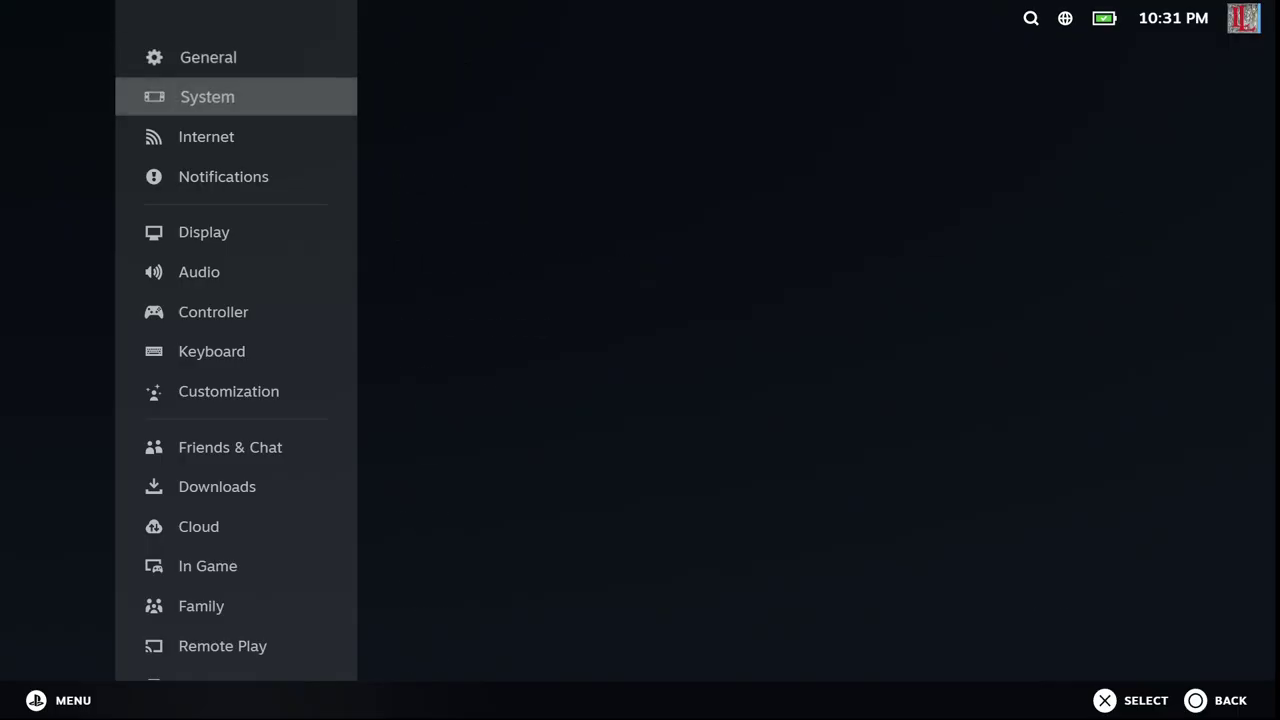
key(Down)
key(Down)
key(Down)
key(Down)
key(Down)
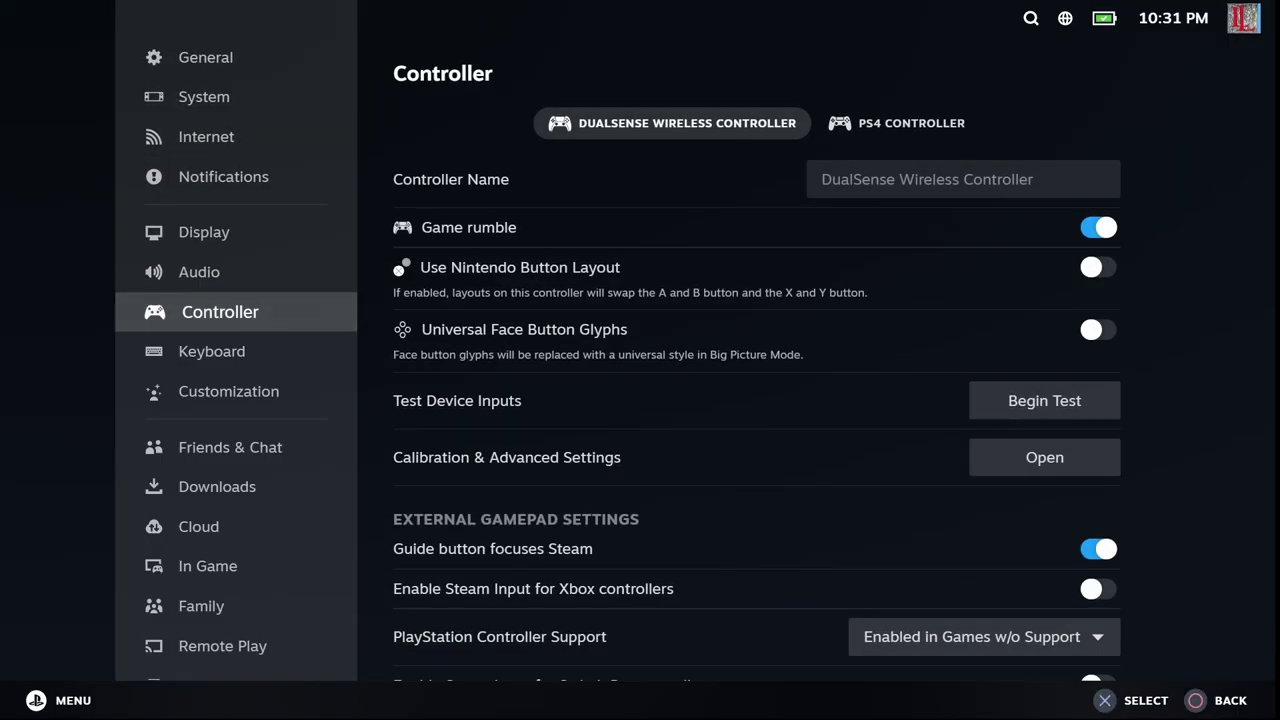
key(Right)
key(Down)
key(Down)
key(Down)
key(Down)
key(Down)
key(Down)
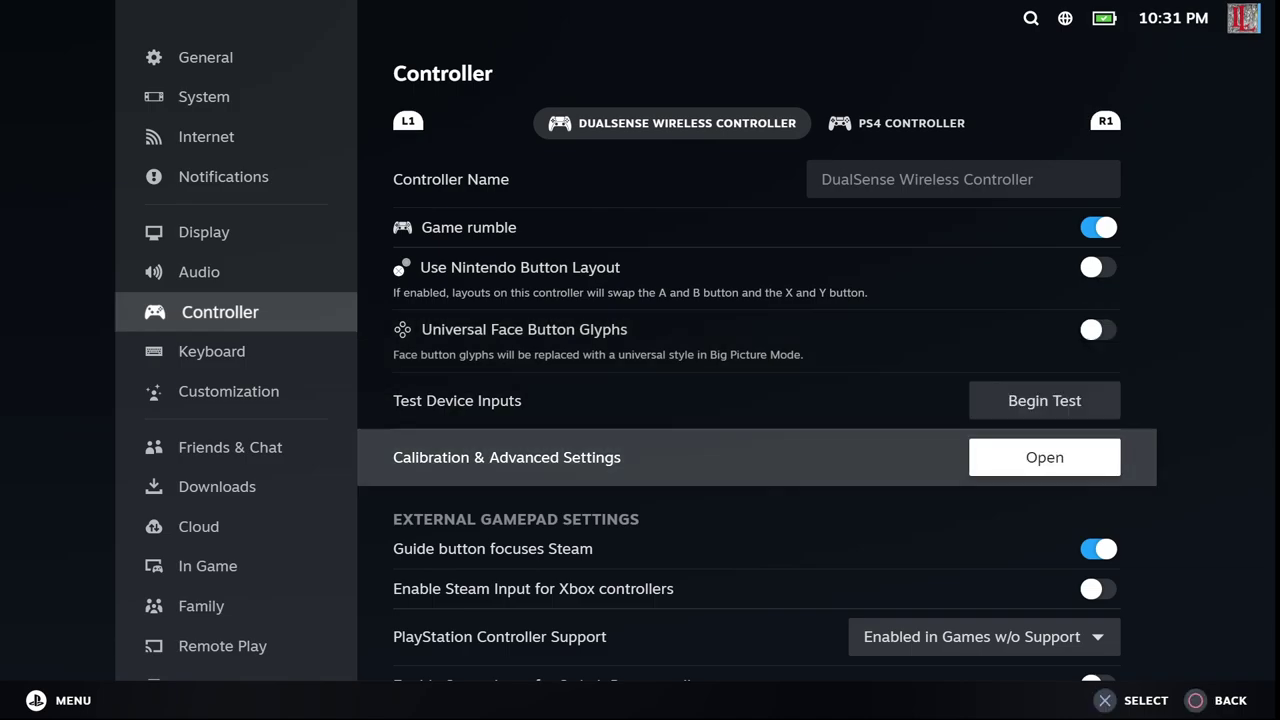
key(Down)
key(Down)
key(Down)
key(Down)
key(Down)
key(Down)
key(Down)
key(Down)
key(Down)
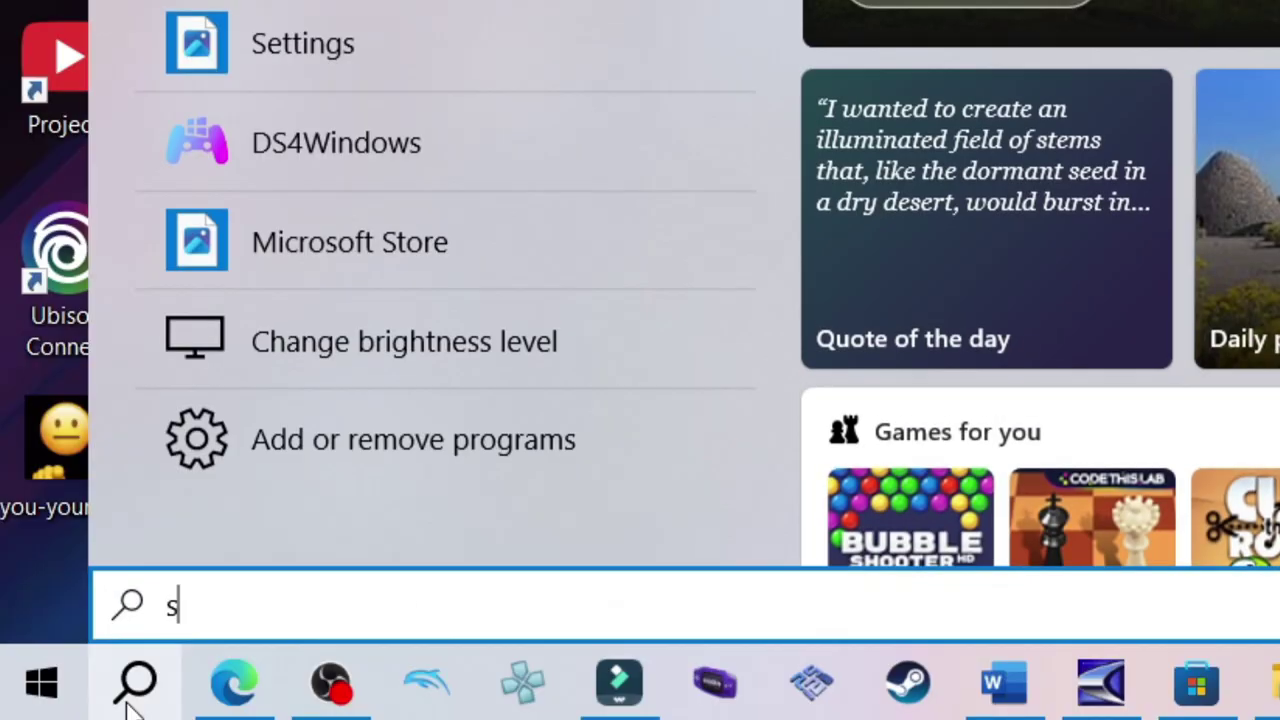
Step: Search 'sound' and go to the Manage sound devices page in Sound settings
text(ound)
click(386, 236)
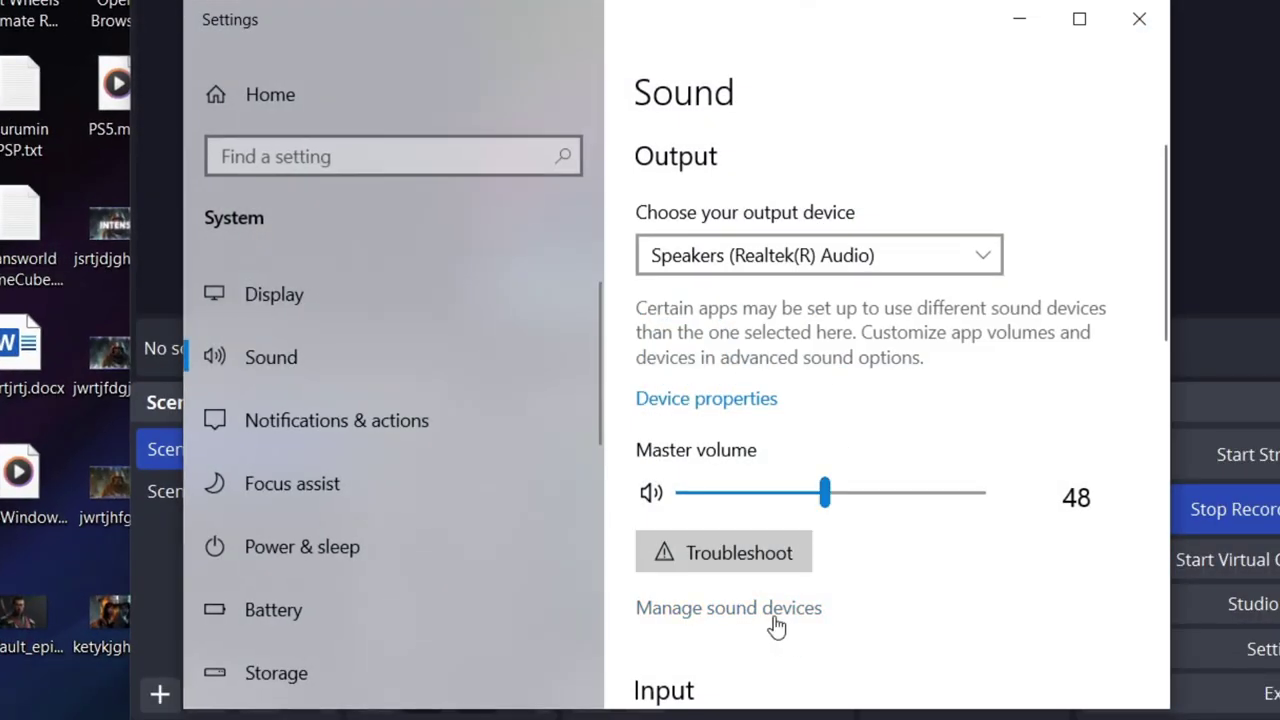
click(774, 612)
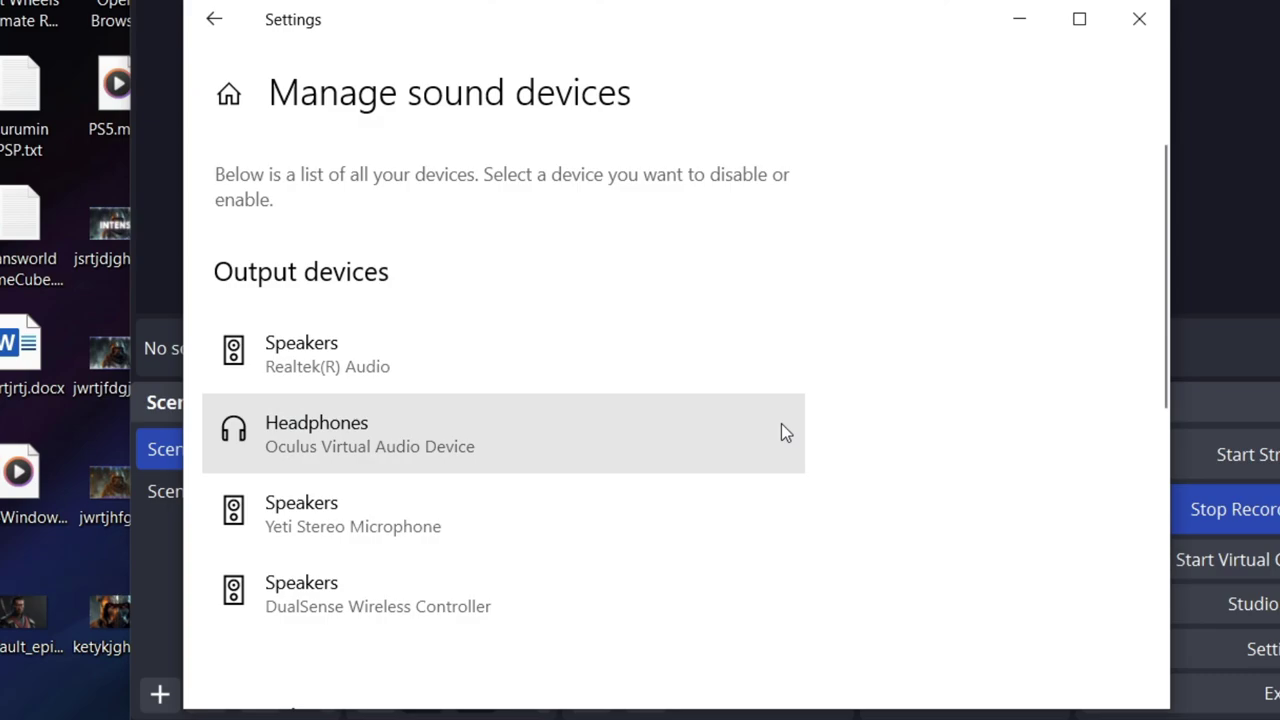
Step: Enable the disabled DualSense Headset Microphone in the sound devices list
scroll(743, 341, down, 1)
scroll(743, 341, down, 1)
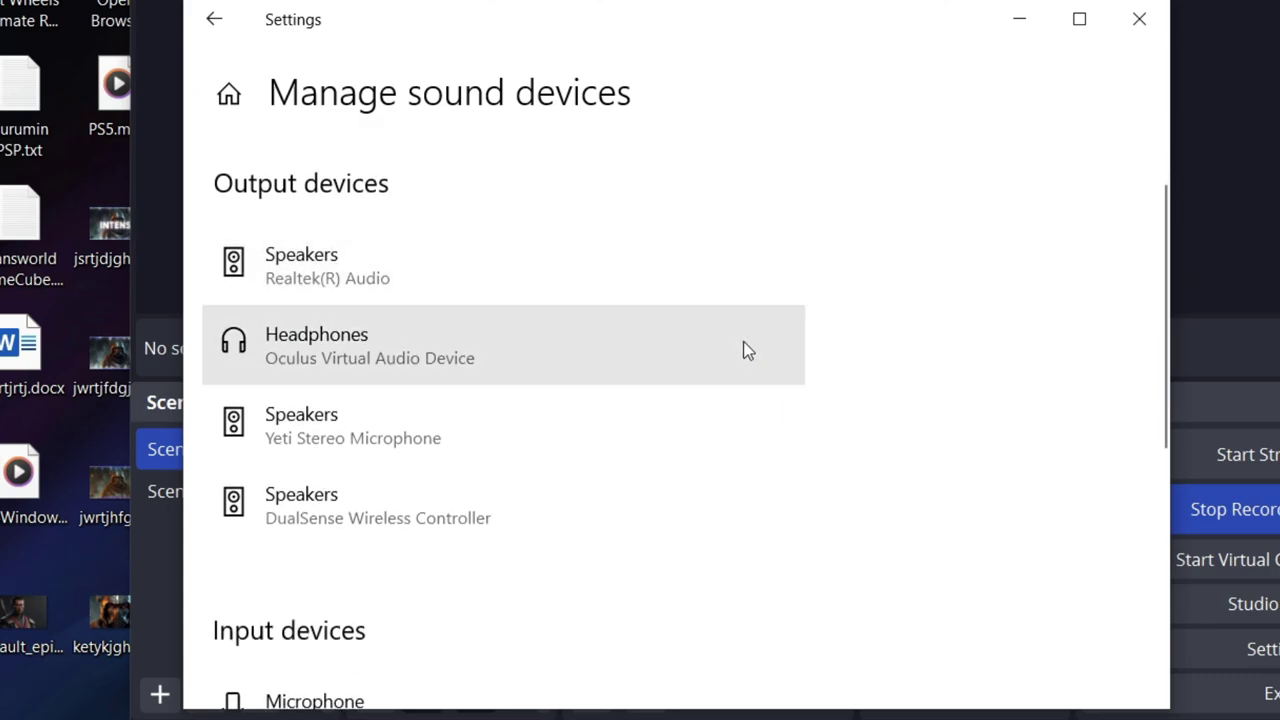
scroll(743, 341, down, 1)
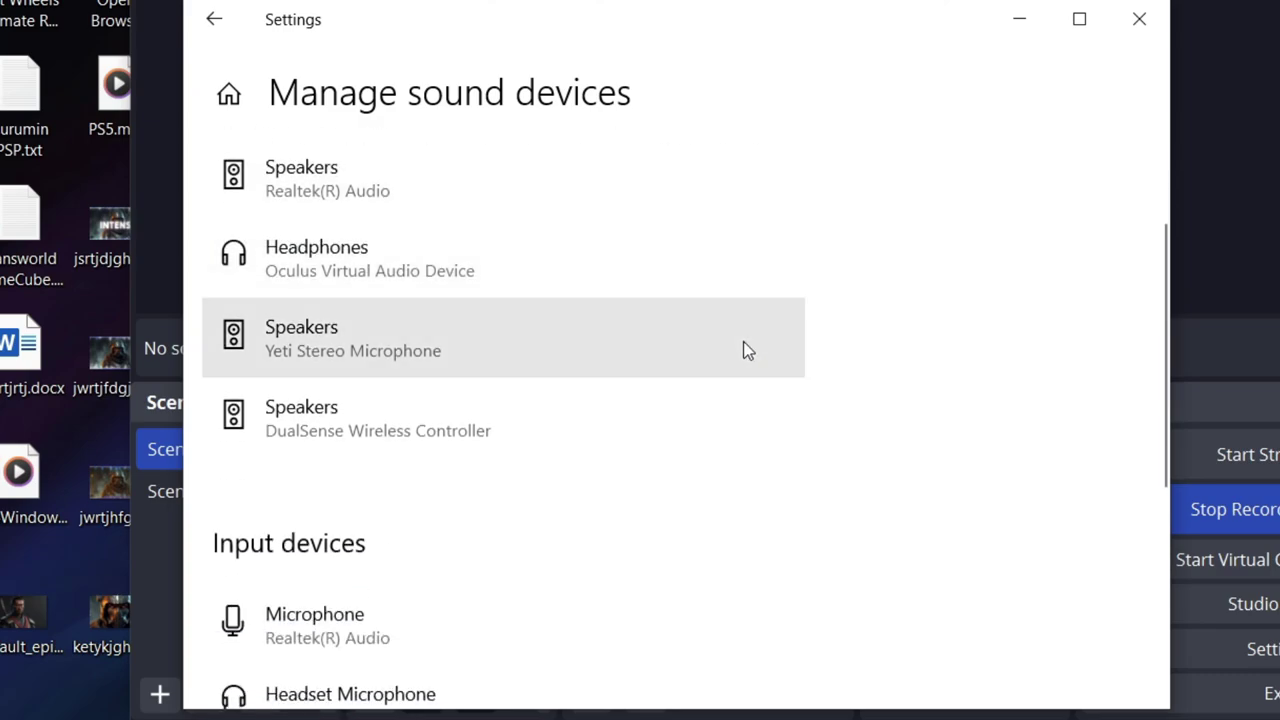
scroll(743, 341, down, 2)
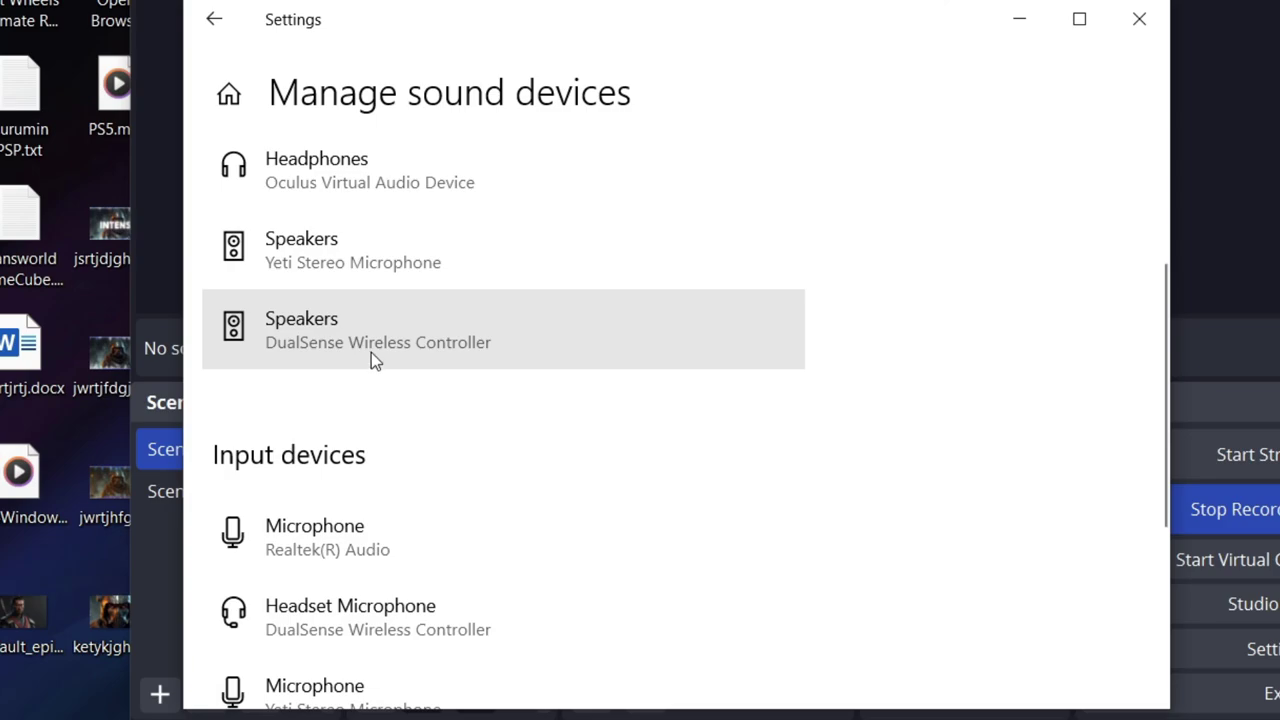
scroll(371, 356, down, 1)
scroll(371, 356, down, 1)
scroll(772, 372, down, 2)
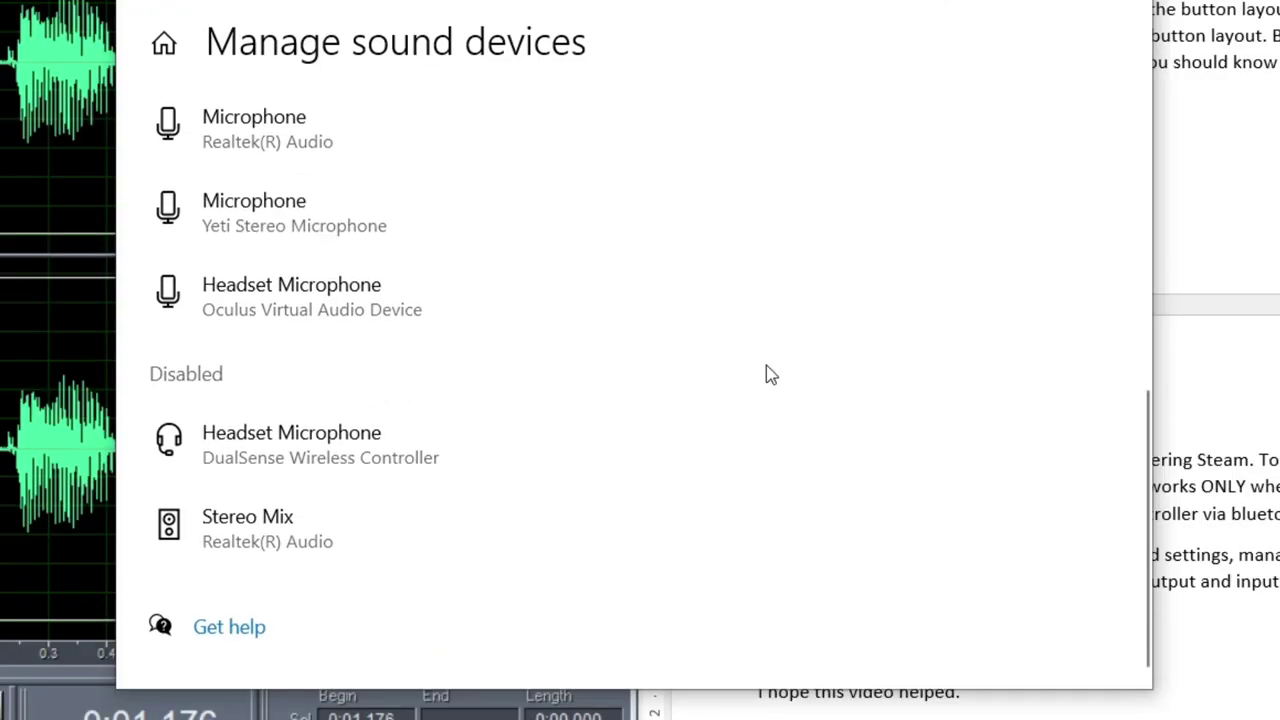
click(376, 466)
click(235, 520)
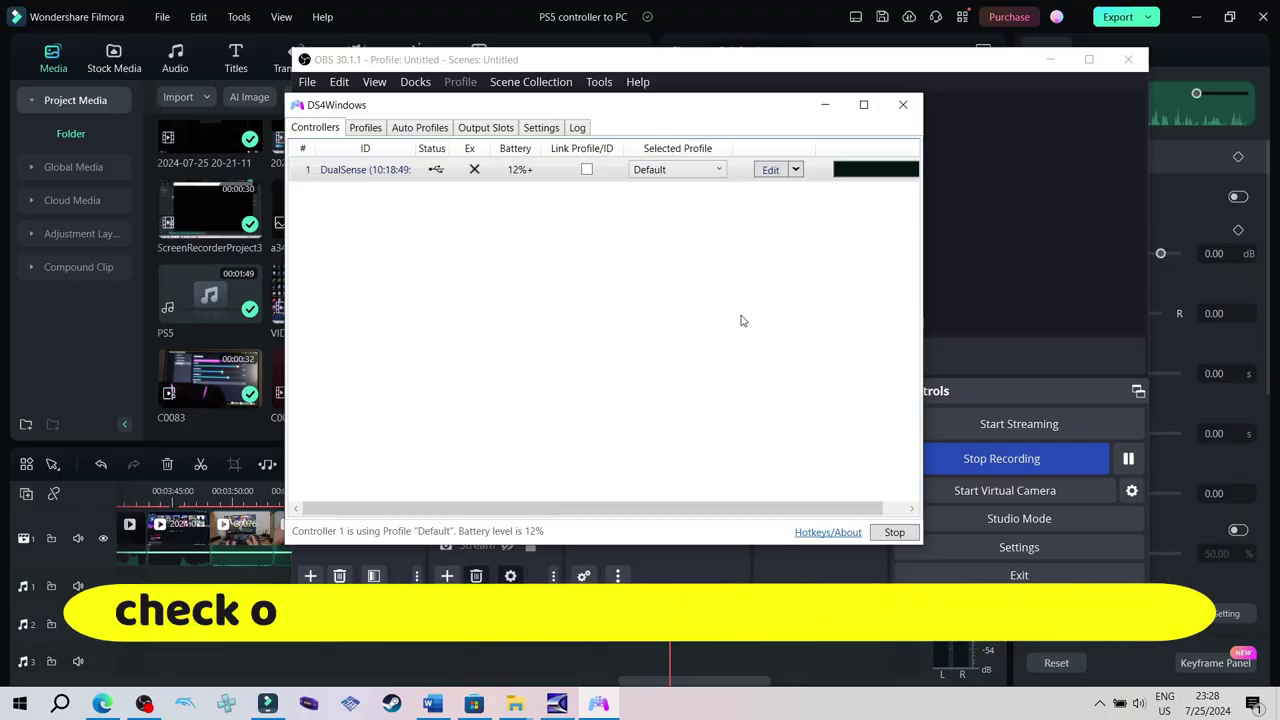
Step: Edit the Default profile and show its Lightbar colour settings
click(769, 170)
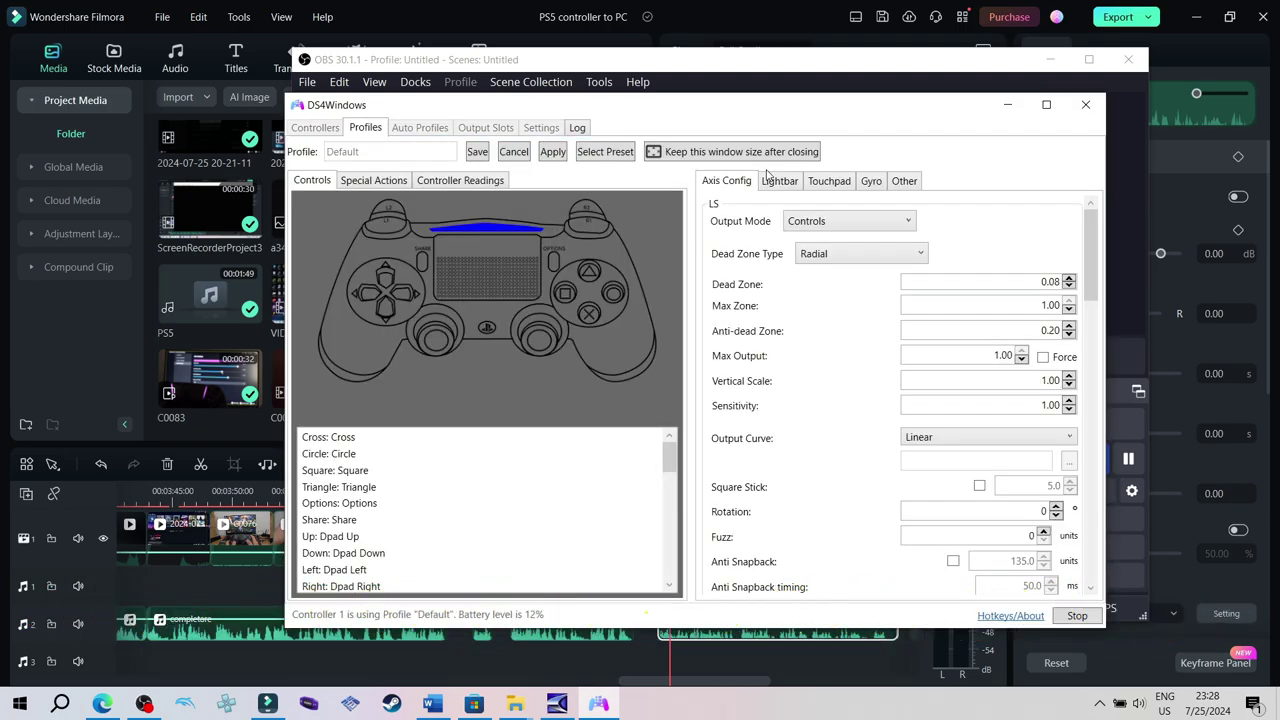
click(778, 184)
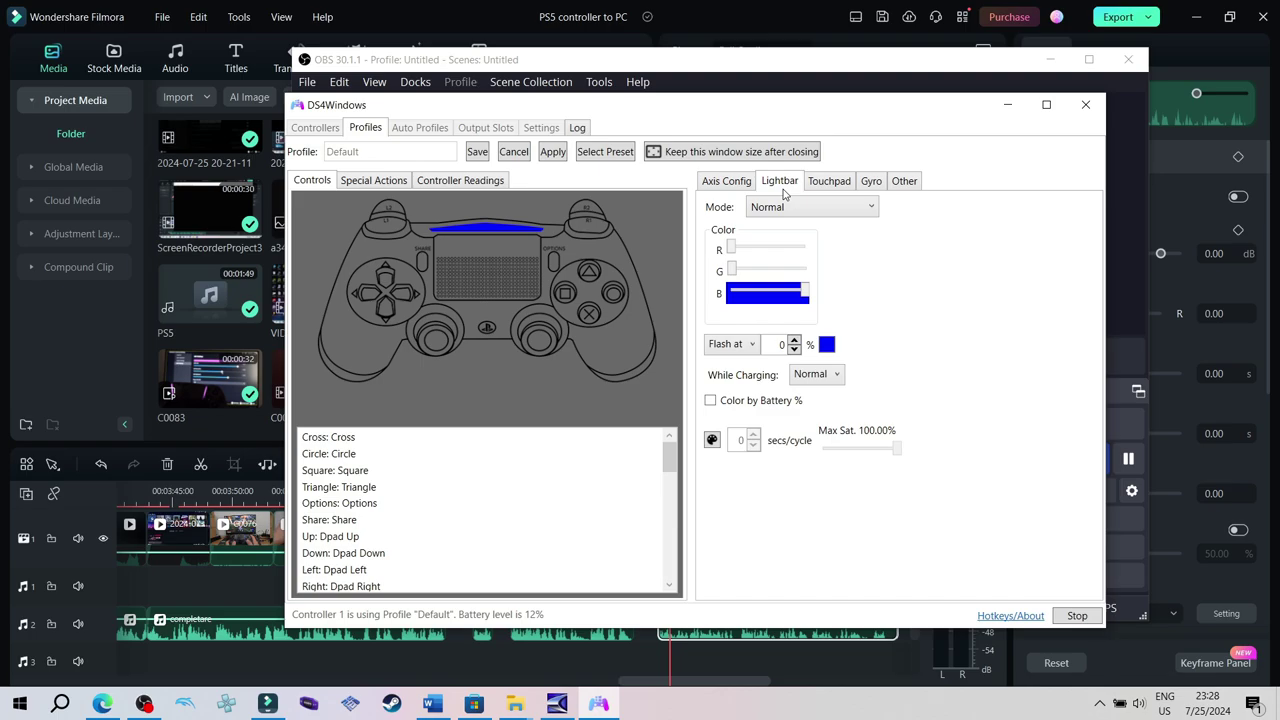